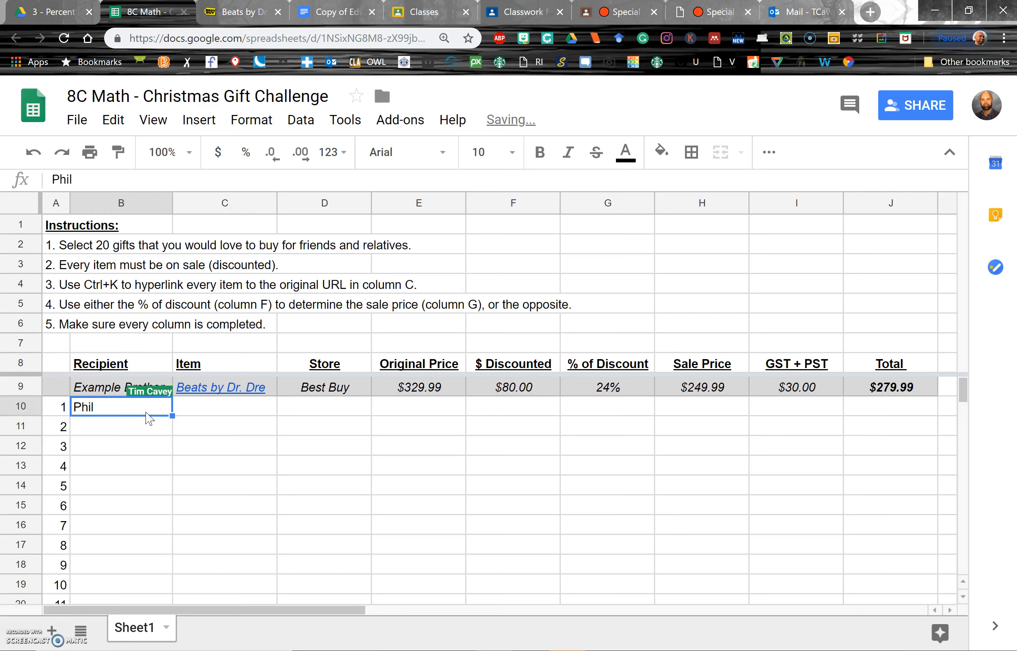
- Finish the recipient entry and open sportchek.ca in a new browser tab
{"action": "key", "text": "Tab"}
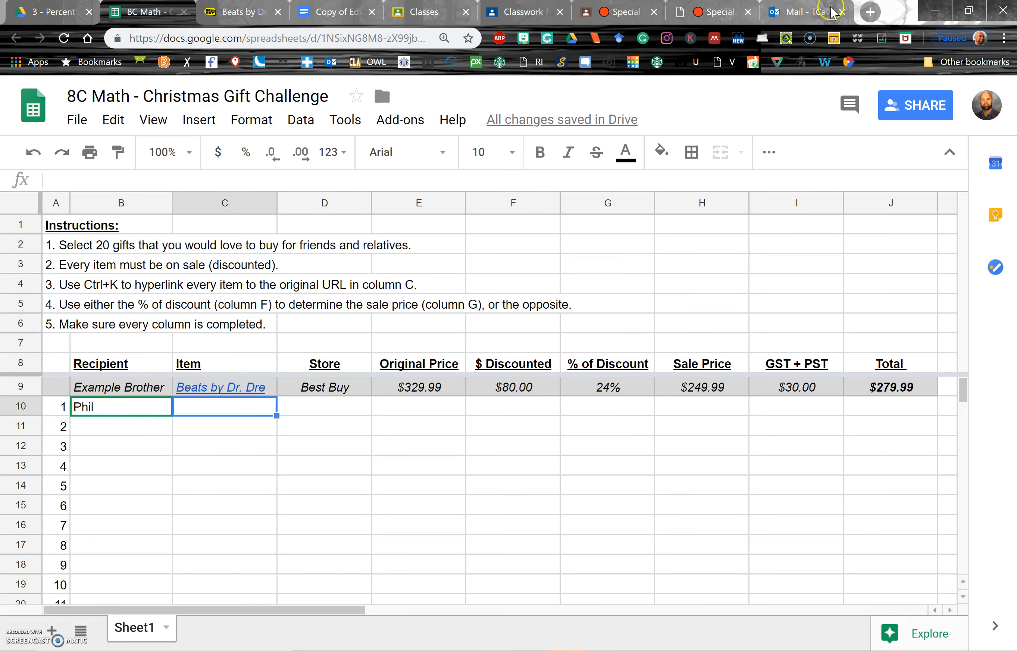
{"action": "left_click", "coordinate": [872, 12]}
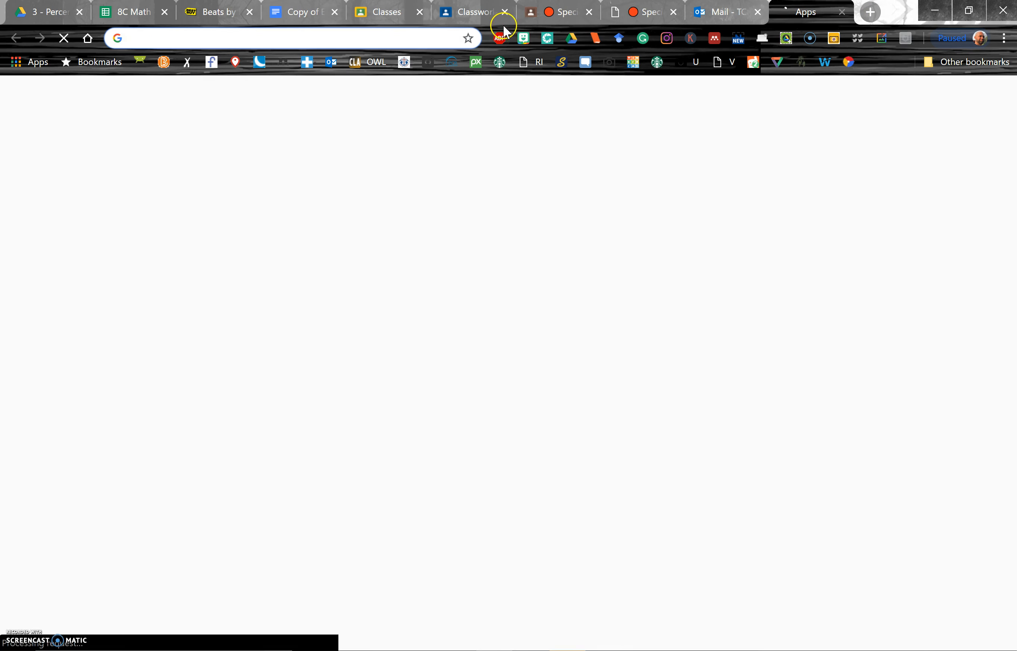
{"action": "type", "text": "spo"}
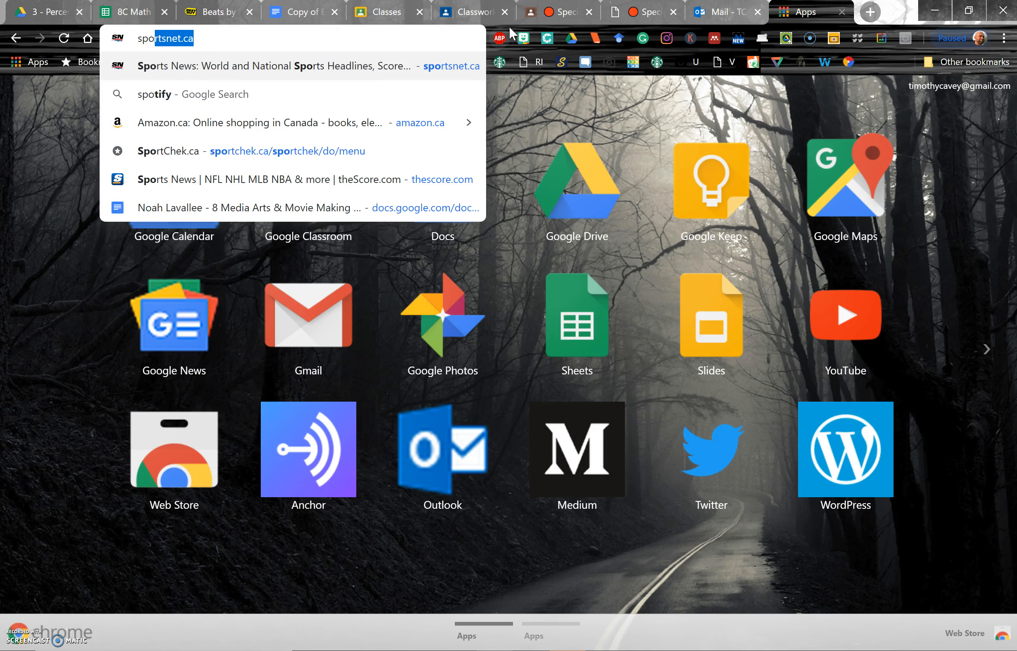
{"action": "type", "text": "rtche"}
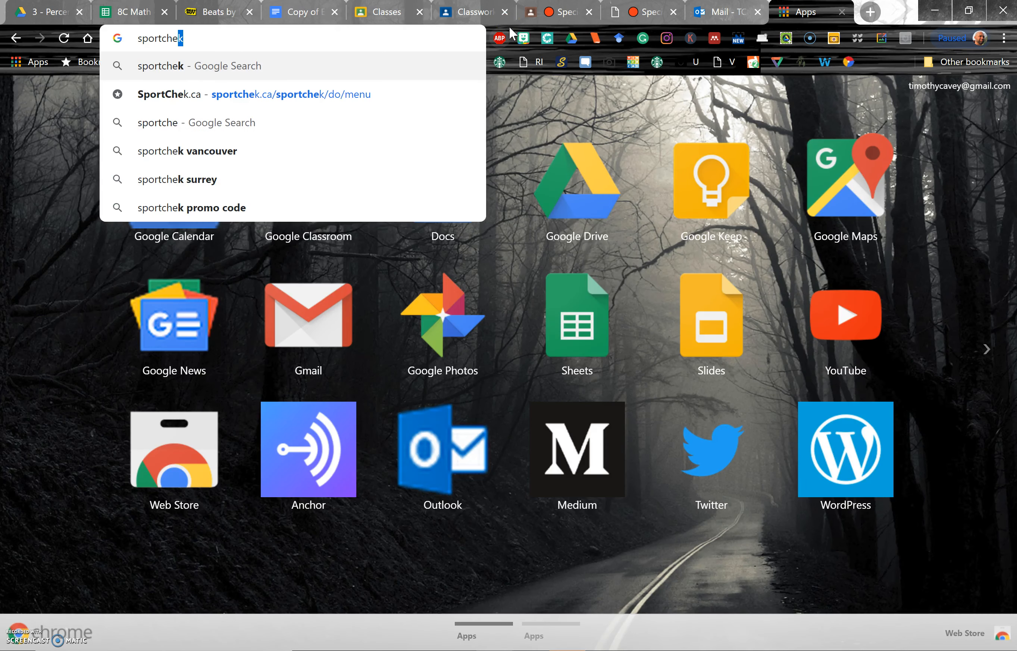
{"action": "type", "text": "k.ca"}
{"action": "key", "text": "Return"}
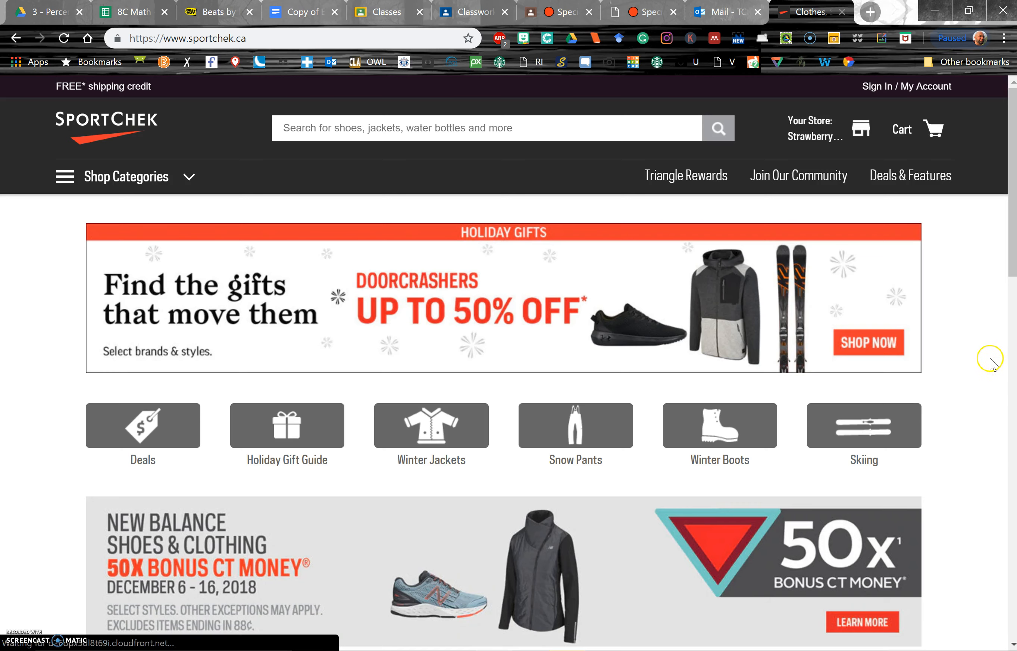
- Open the ASICS Shoes 30% off weekly deal
{"action": "scroll", "coordinate": [994, 364], "scroll_direction": "down", "scroll_amount": 4}
{"action": "scroll", "coordinate": [991, 361], "scroll_direction": "down", "scroll_amount": 8}
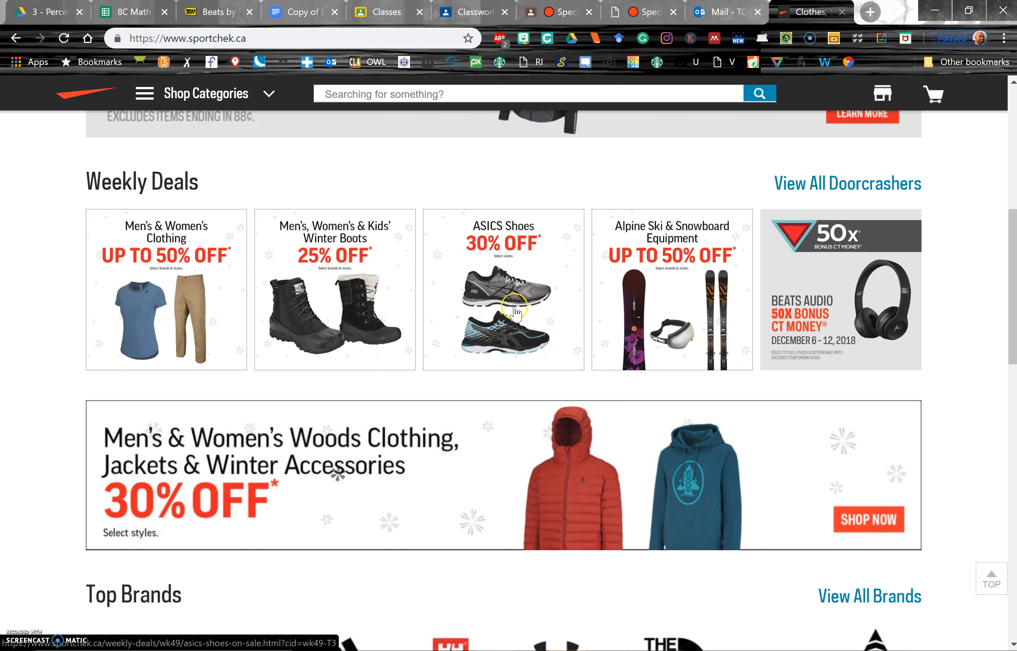
{"action": "left_click", "coordinate": [504, 295]}
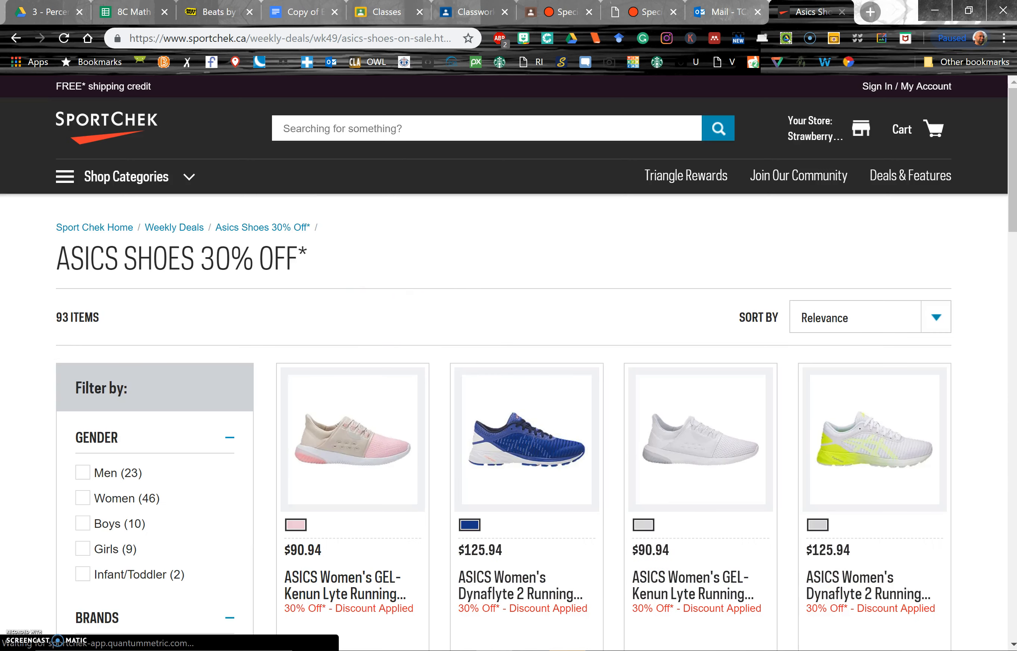
- Filter the ASICS deals to Men and open the Gel Nimbus 20 Running Shoes product page
{"action": "left_click", "coordinate": [82, 472]}
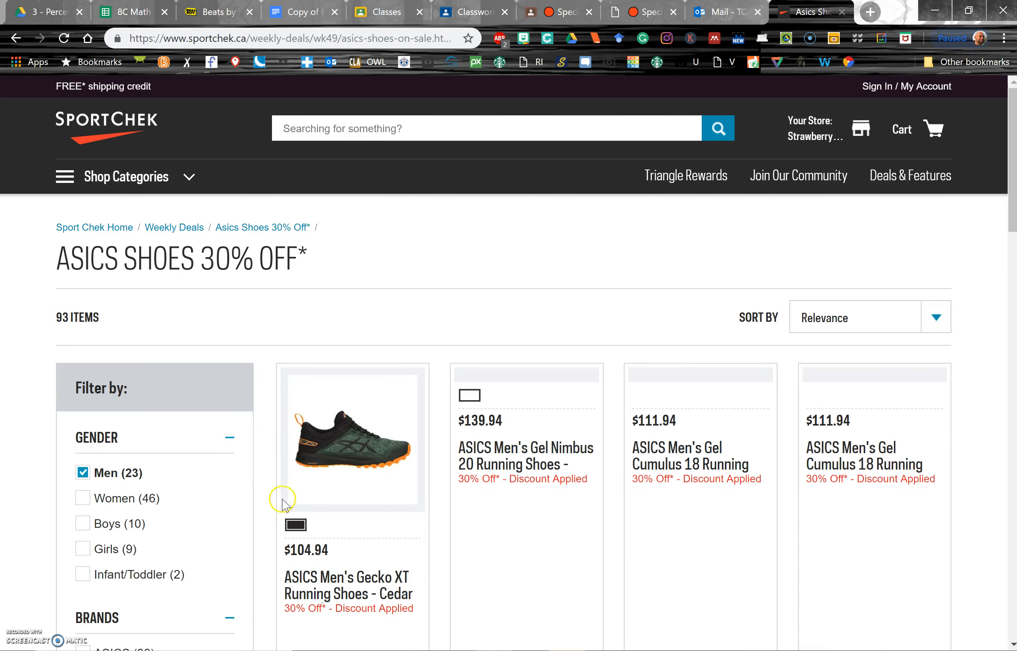
{"action": "scroll", "coordinate": [429, 580], "scroll_direction": "down", "scroll_amount": 5}
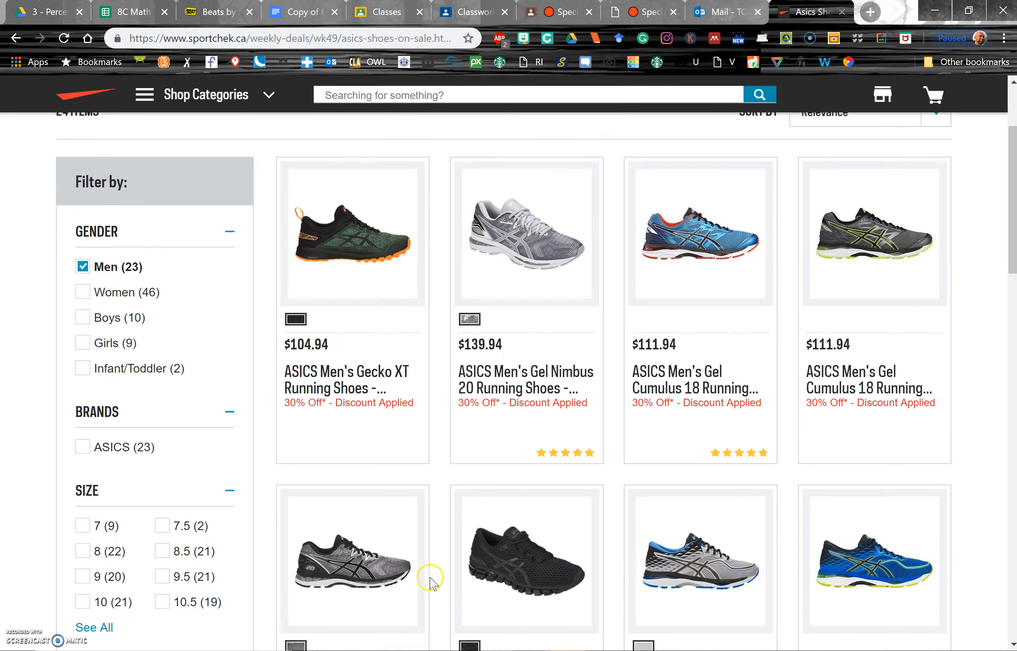
{"action": "scroll", "coordinate": [430, 582], "scroll_direction": "up", "scroll_amount": 2}
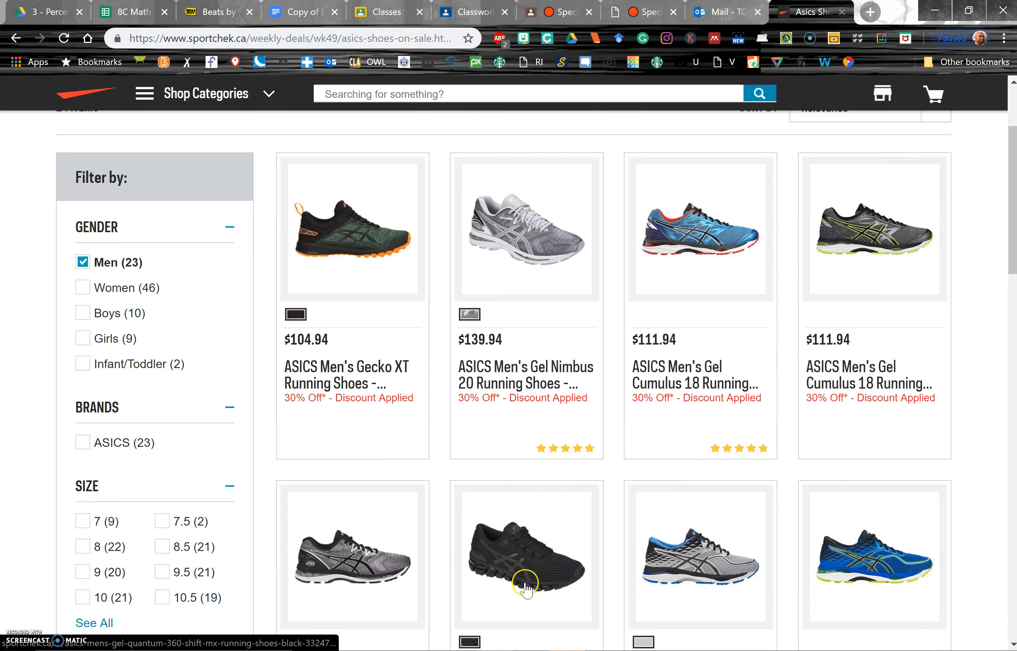
{"action": "left_click", "coordinate": [527, 223]}
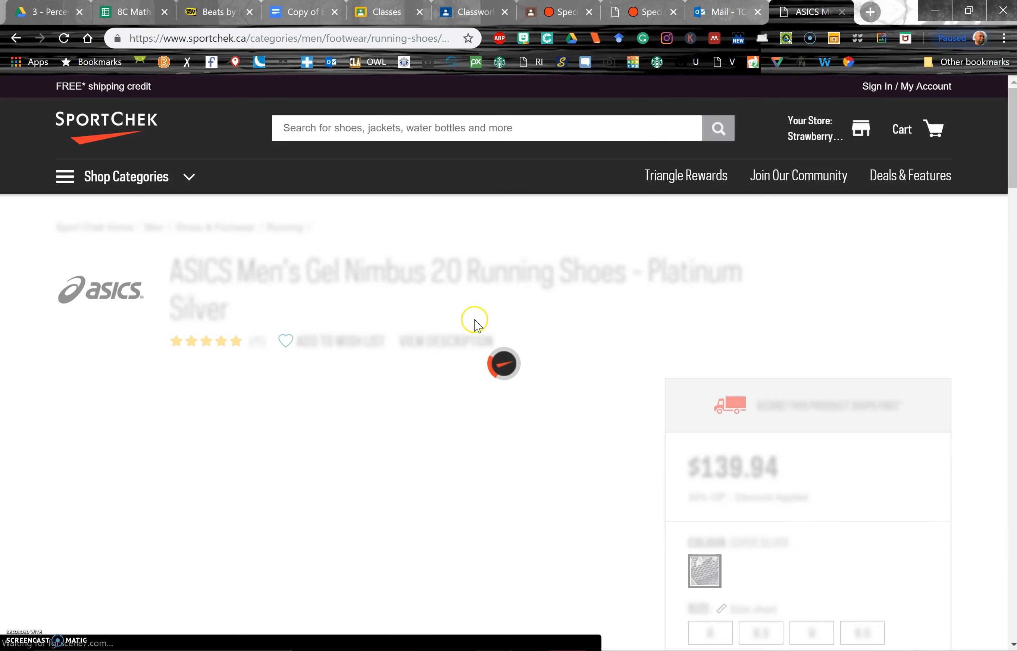
- Copy the product page's web address
{"action": "scroll", "coordinate": [468, 321], "scroll_direction": "down", "scroll_amount": 3}
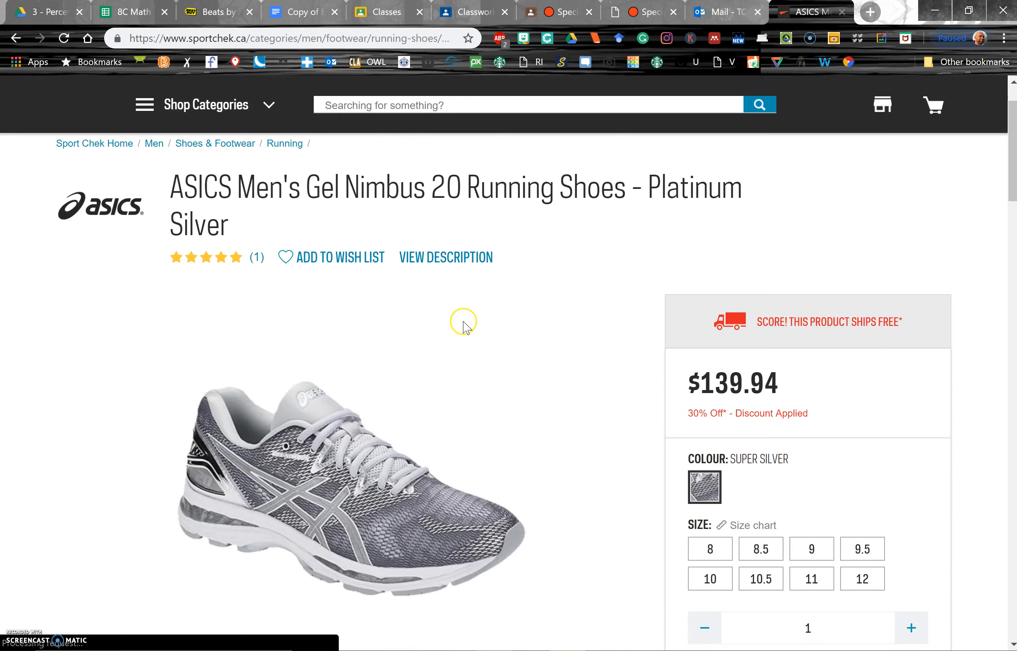
{"action": "scroll", "coordinate": [466, 325], "scroll_direction": "down", "scroll_amount": 1}
{"action": "left_click", "coordinate": [353, 39]}
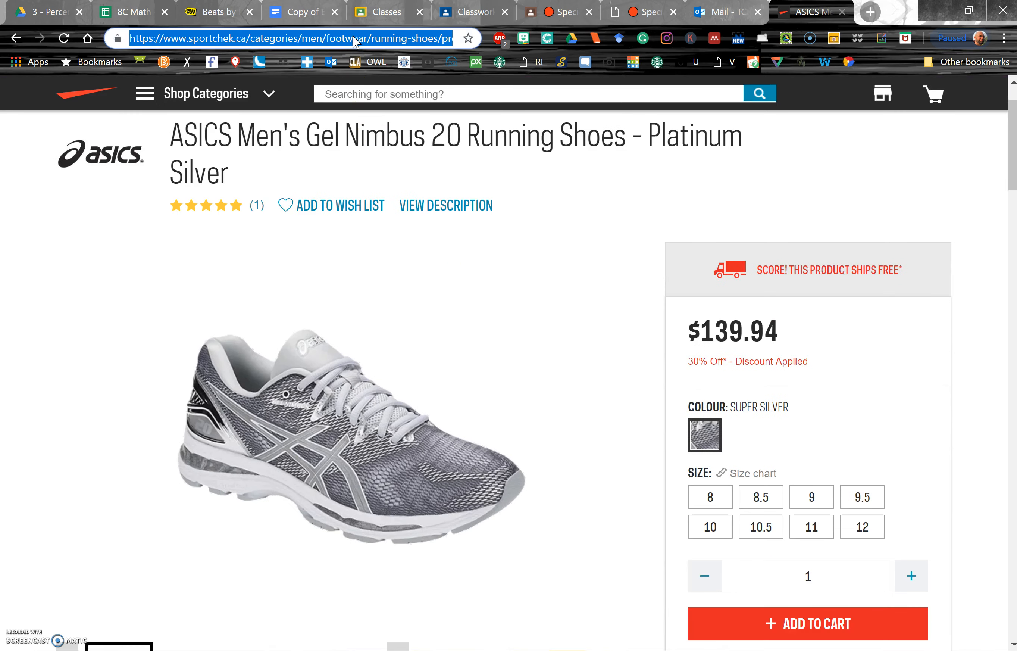
- Enter Asics Men's Gel Shoes as the item for recipient 1 in the spreadsheet
{"action": "left_click", "coordinate": [128, 12]}
{"action": "type", "text": "A"}
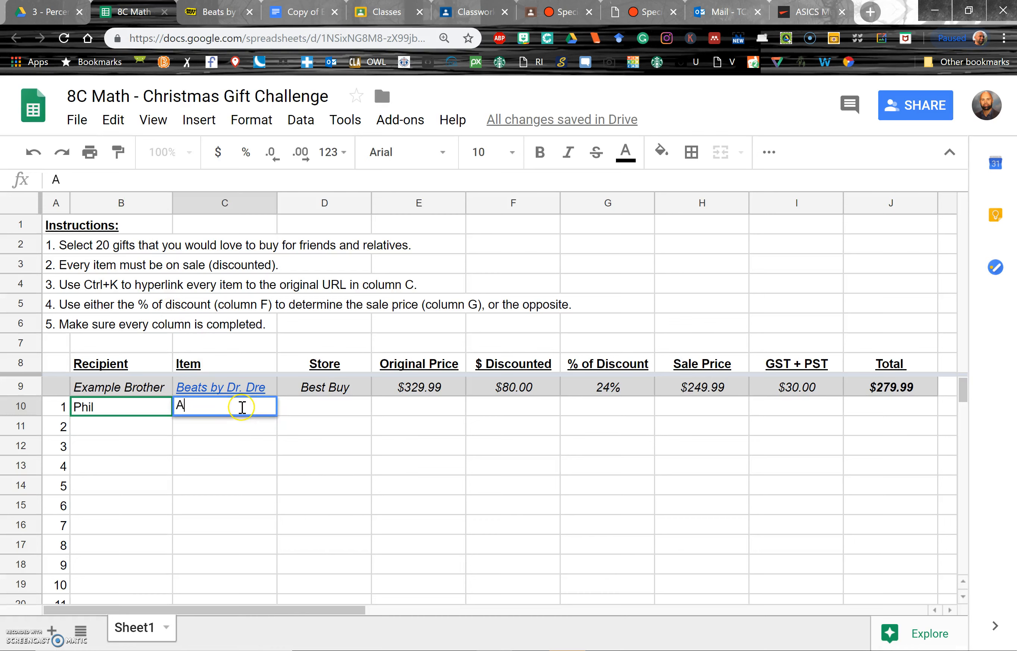
{"action": "type", "text": "sics Men's Ge"}
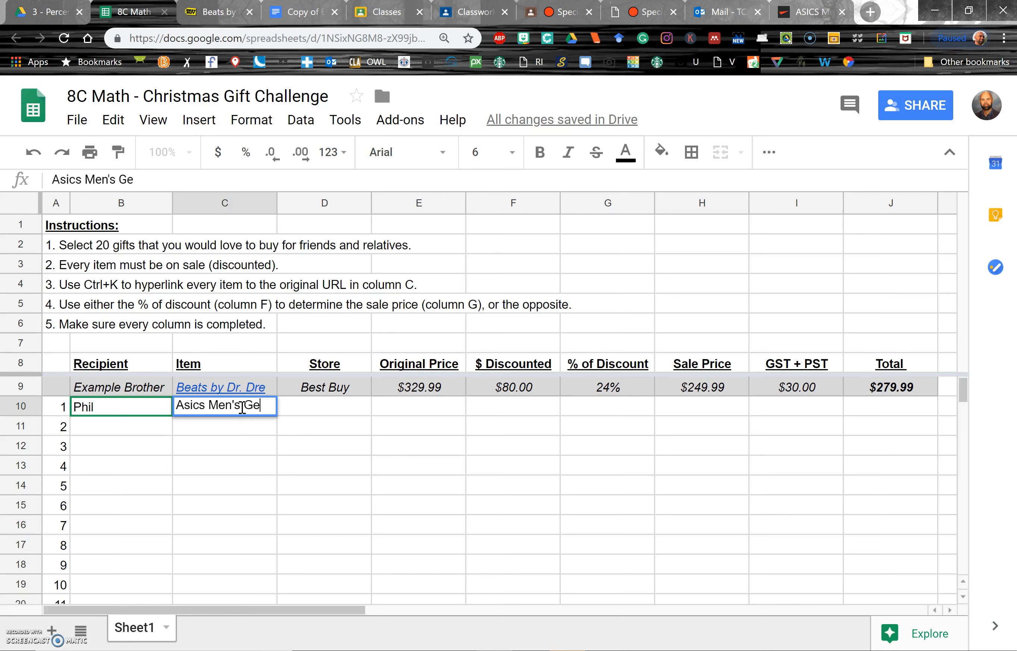
{"action": "type", "text": "; Shoes"}
{"action": "key", "text": "Return"}
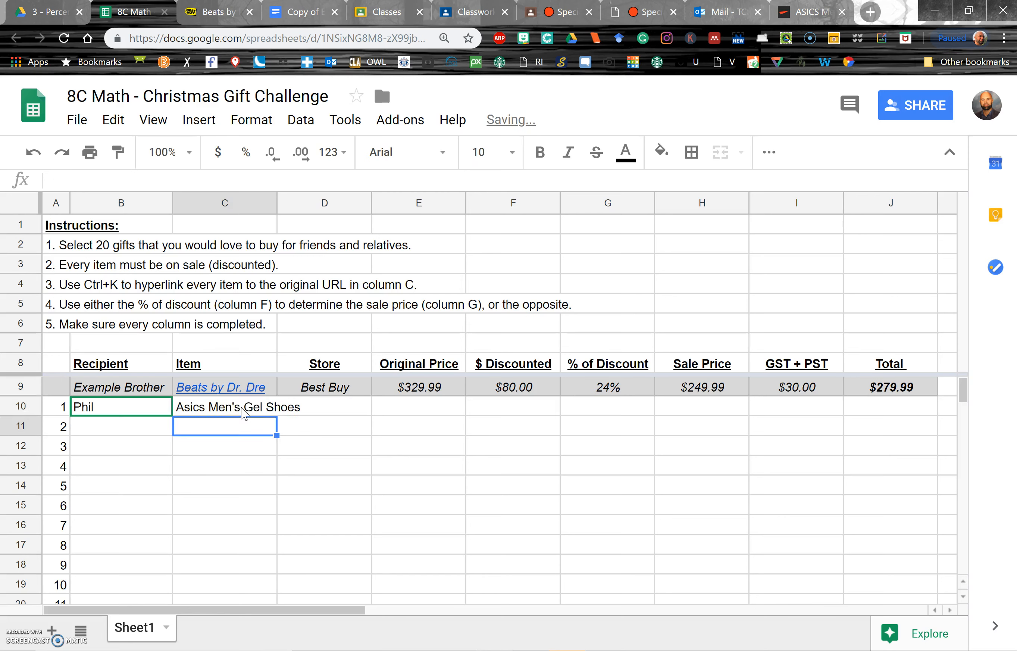
- Widen the Item column so the item name fits
{"action": "left_click", "coordinate": [244, 411]}
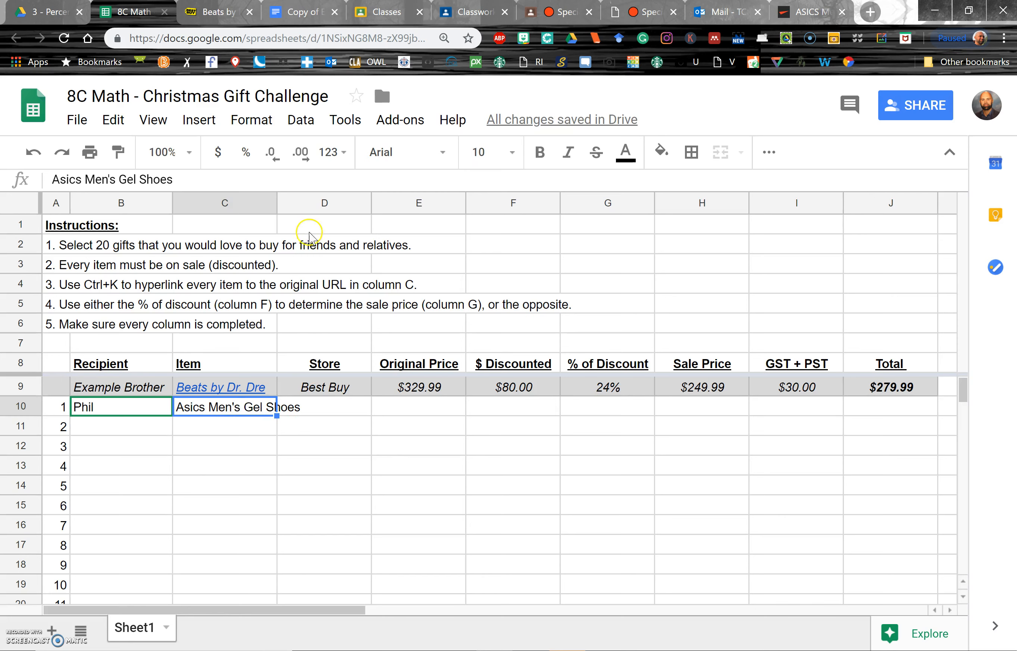
{"action": "left_click_drag", "start_coordinate": [275, 203], "coordinate": [305, 209]}
{"action": "left_click", "coordinate": [359, 391]}
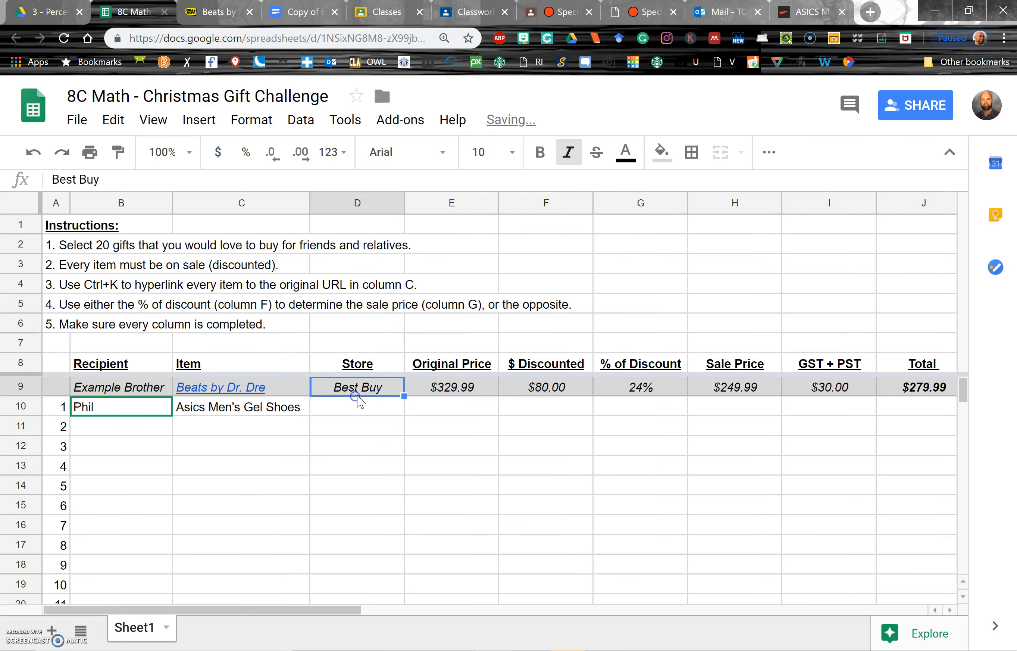
{"action": "left_click", "coordinate": [357, 407]}
{"action": "left_click", "coordinate": [278, 408]}
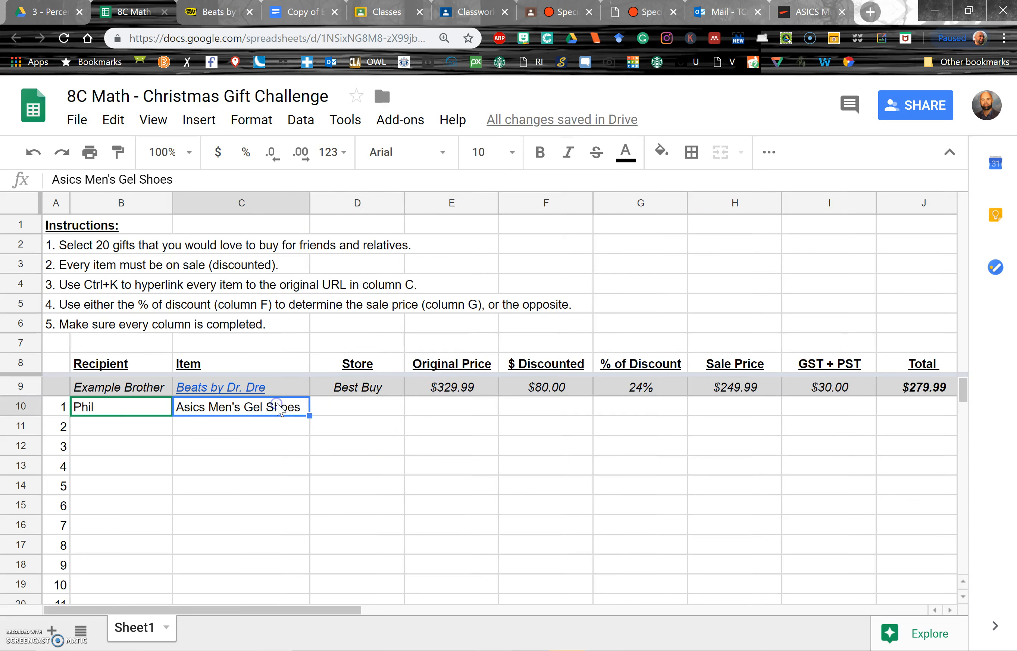
- Hyperlink the Asics Men's Gel Shoes cell to the copied product URL
{"action": "key", "text": "ctrl+k"}
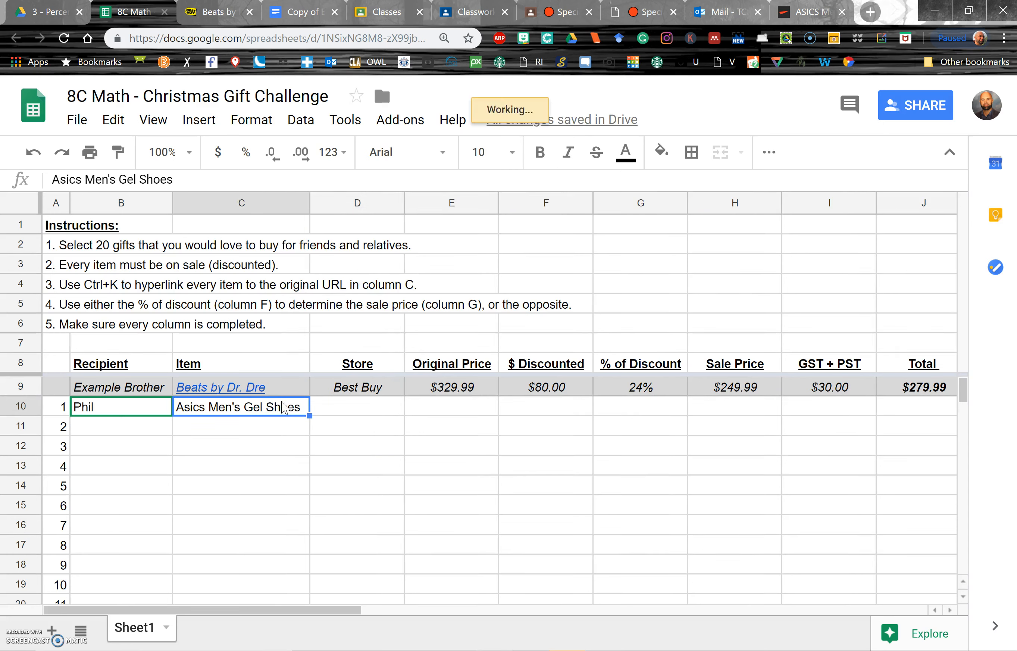
{"action": "type", "text": "https://www.sportchek.ca/categories/men/footwear/running-shoes/product/asics-mens-gel-nimbus-20-running-shoes-platinum-silver-332459521.html#332459521%5Bcolor%5D=07"}
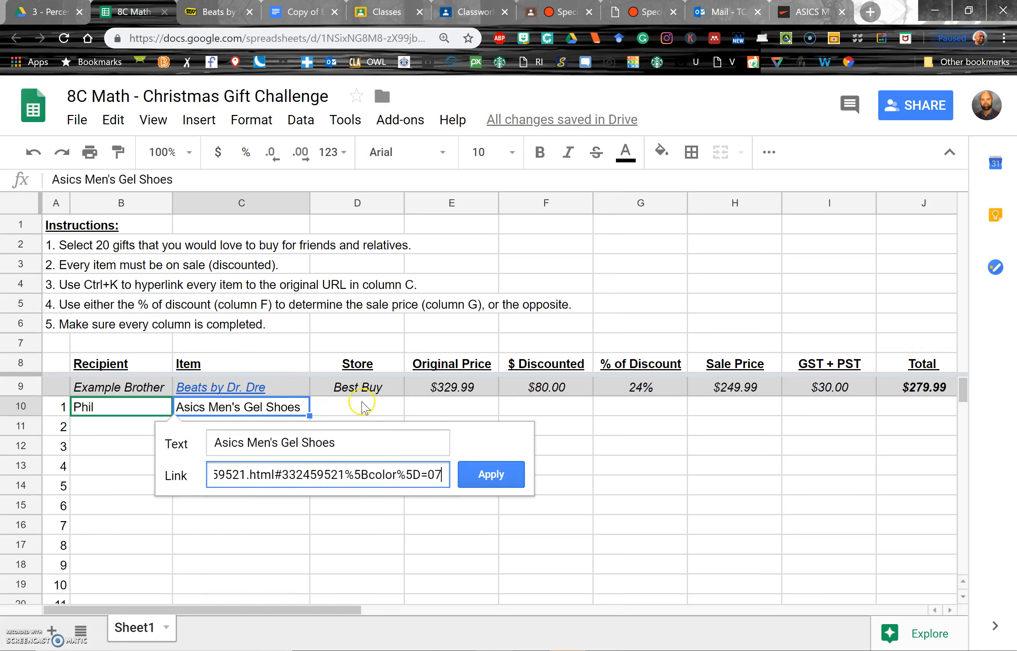
{"action": "left_click", "coordinate": [487, 474]}
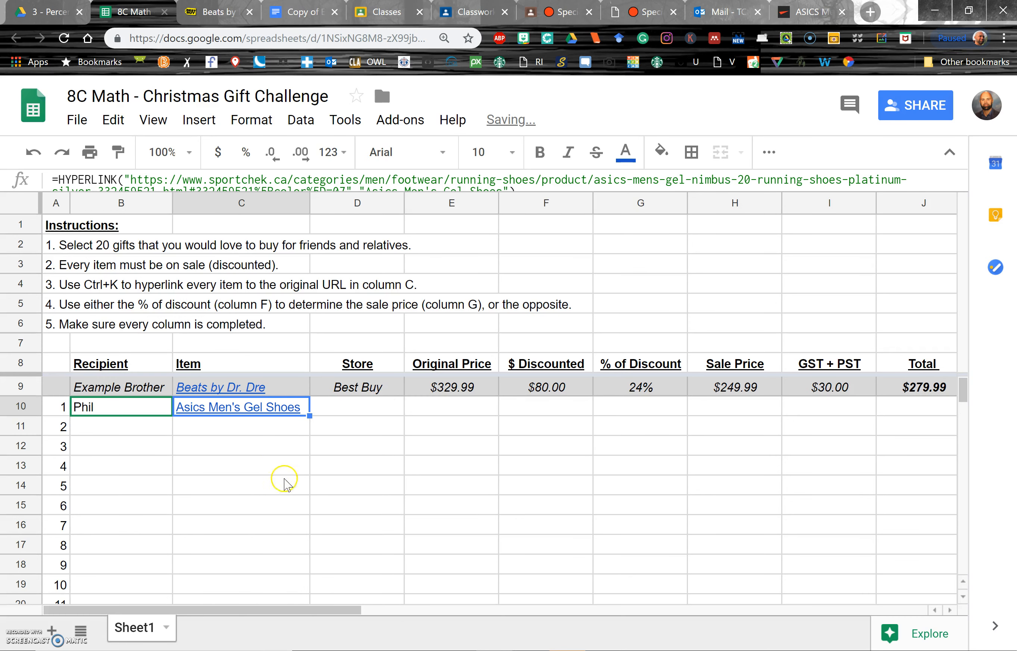
- Follow the item's hyperlink to check the product page, then return to the spreadsheet
{"action": "left_click", "coordinate": [264, 421]}
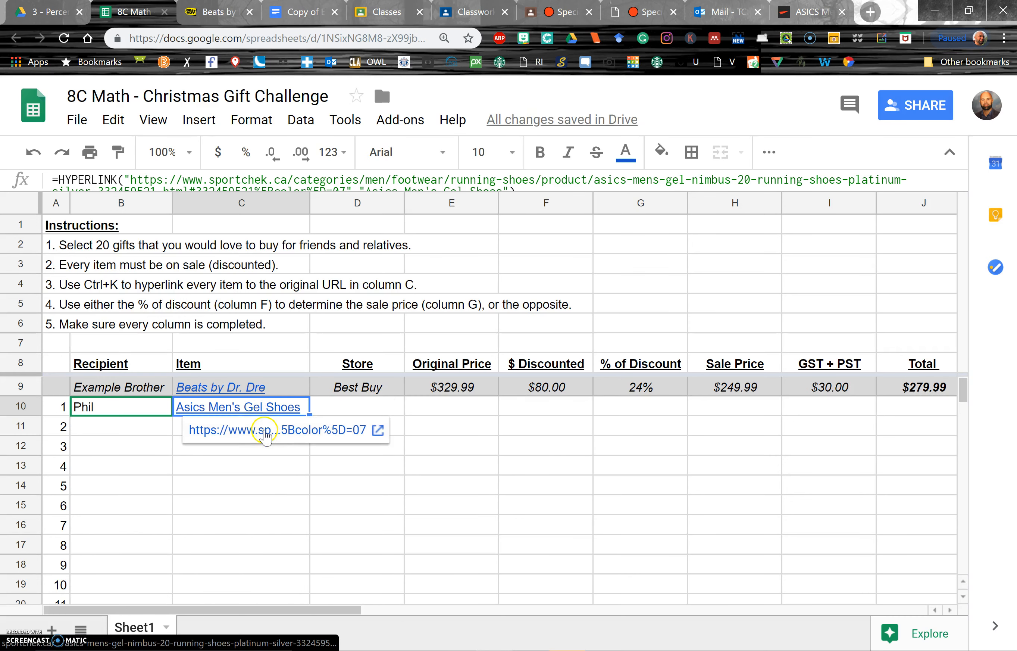
{"action": "left_click", "coordinate": [265, 431]}
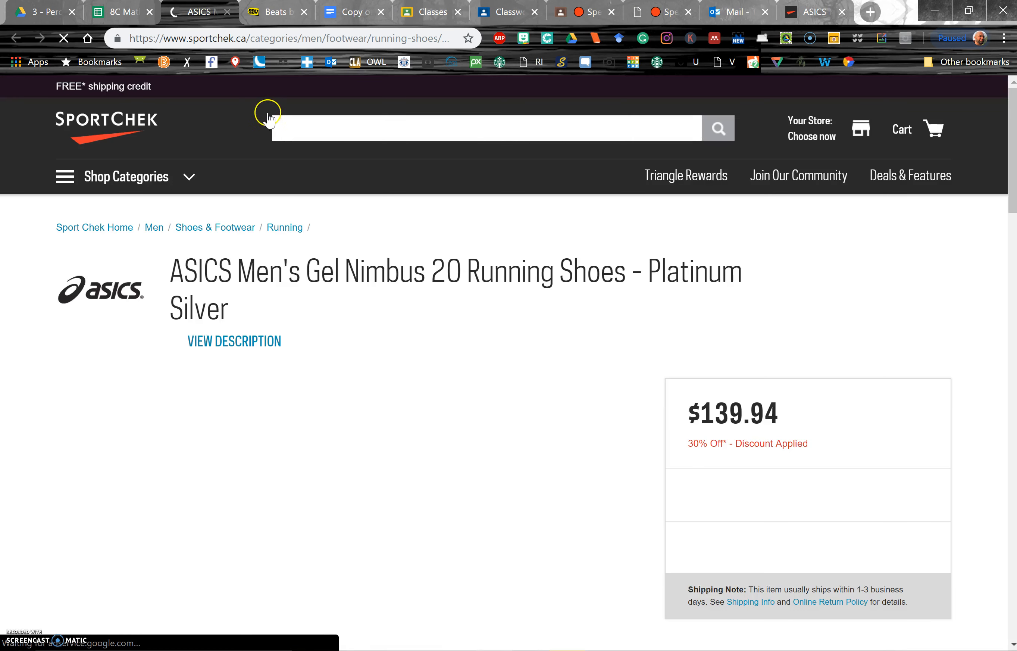
{"action": "left_click", "coordinate": [122, 12]}
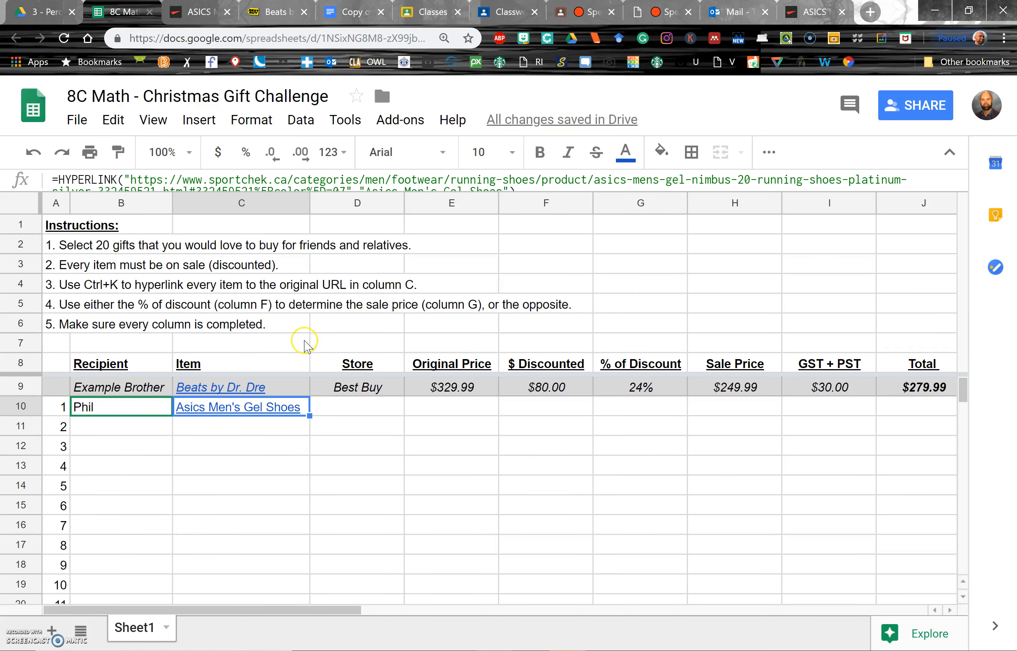
- Enter Sport Chek as the store for the item
{"action": "left_click", "coordinate": [366, 407]}
{"action": "type", "text": "Spo"}
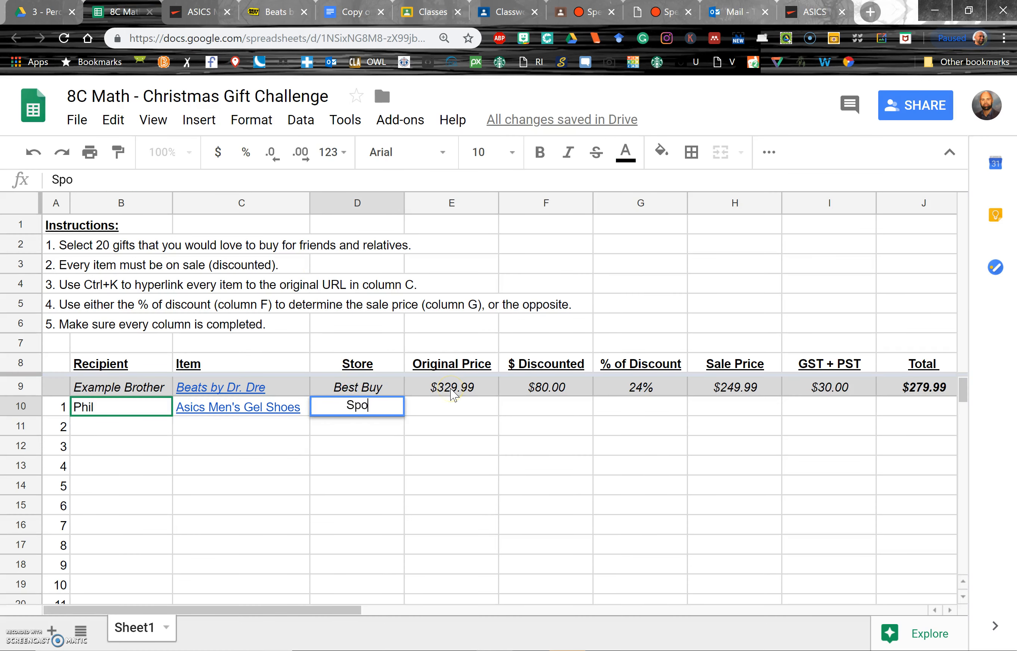
{"action": "type", "text": "rt Chek"}
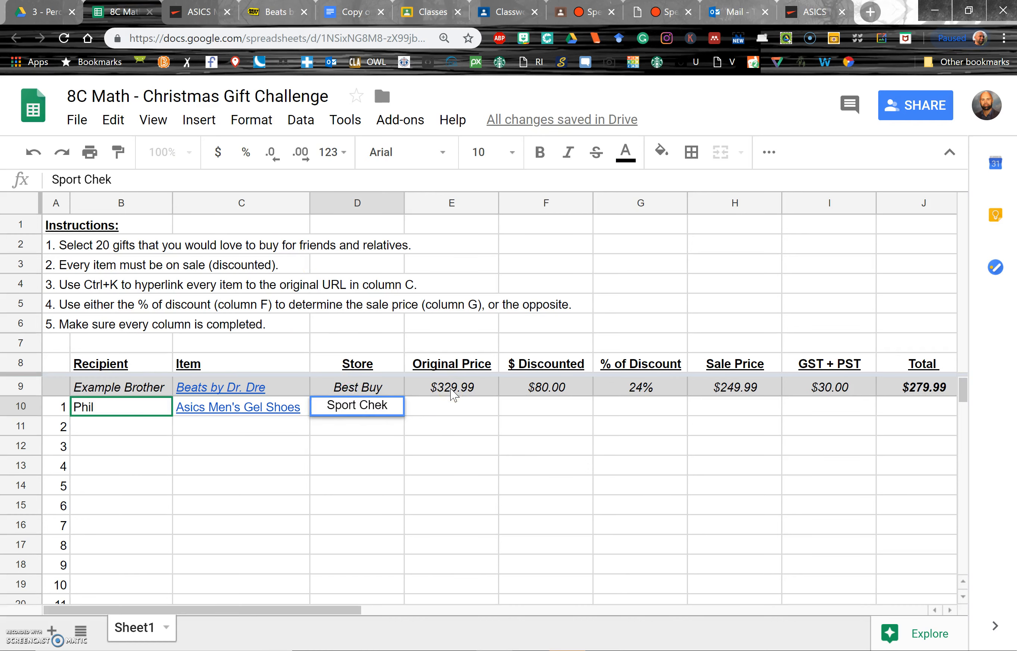
{"action": "key", "text": "Tab"}
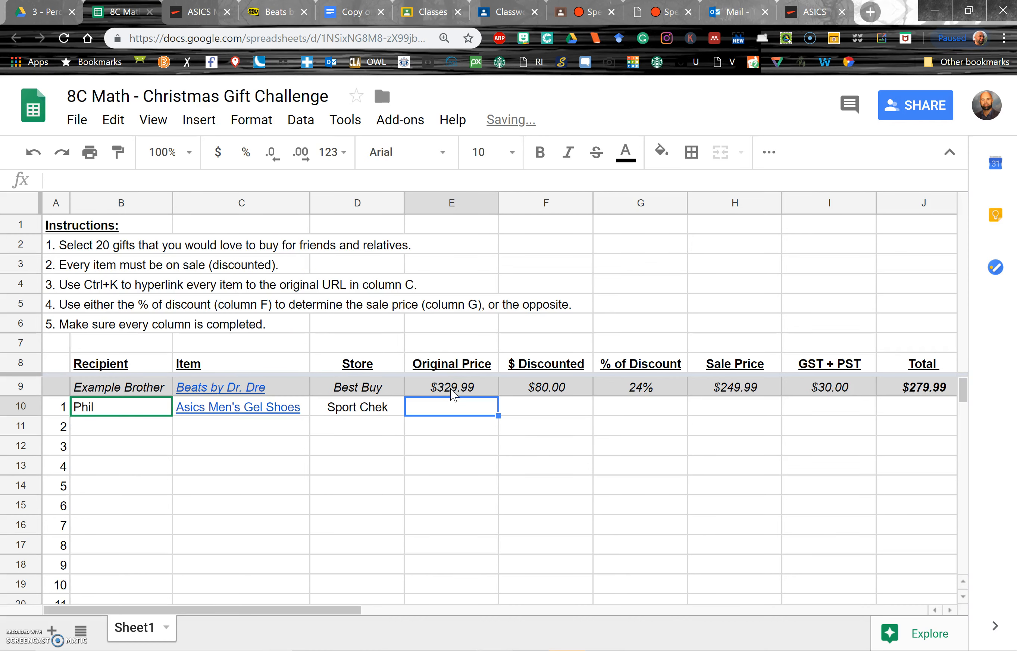
- Check the product page's price and discount
{"action": "left_click", "coordinate": [185, 12]}
{"action": "scroll", "coordinate": [145, 382], "scroll_direction": "down", "scroll_amount": 5}
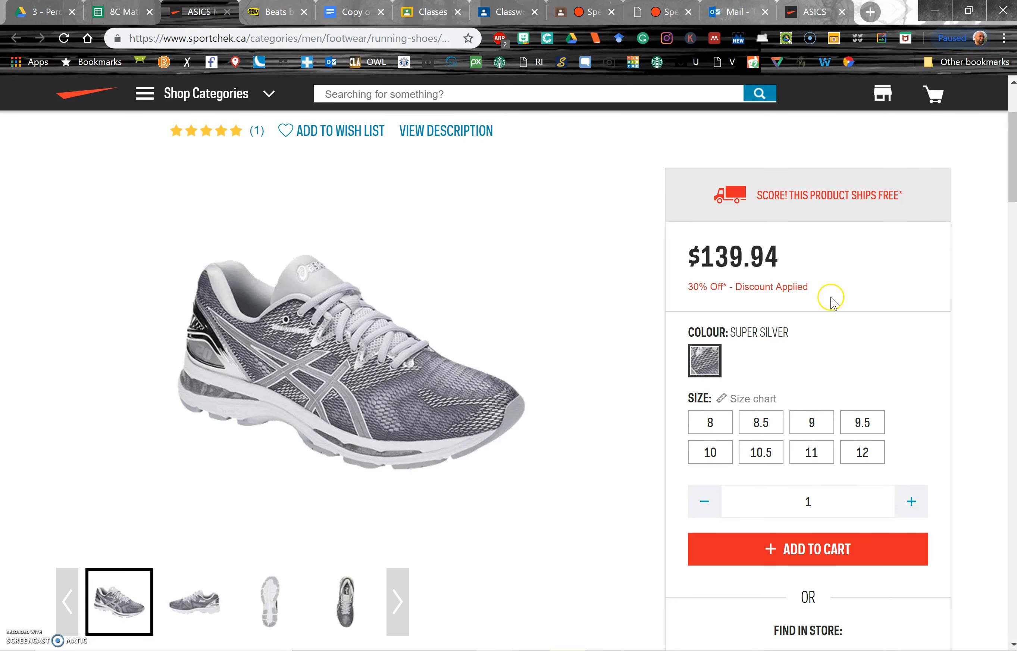
{"action": "left_click", "coordinate": [128, 9]}
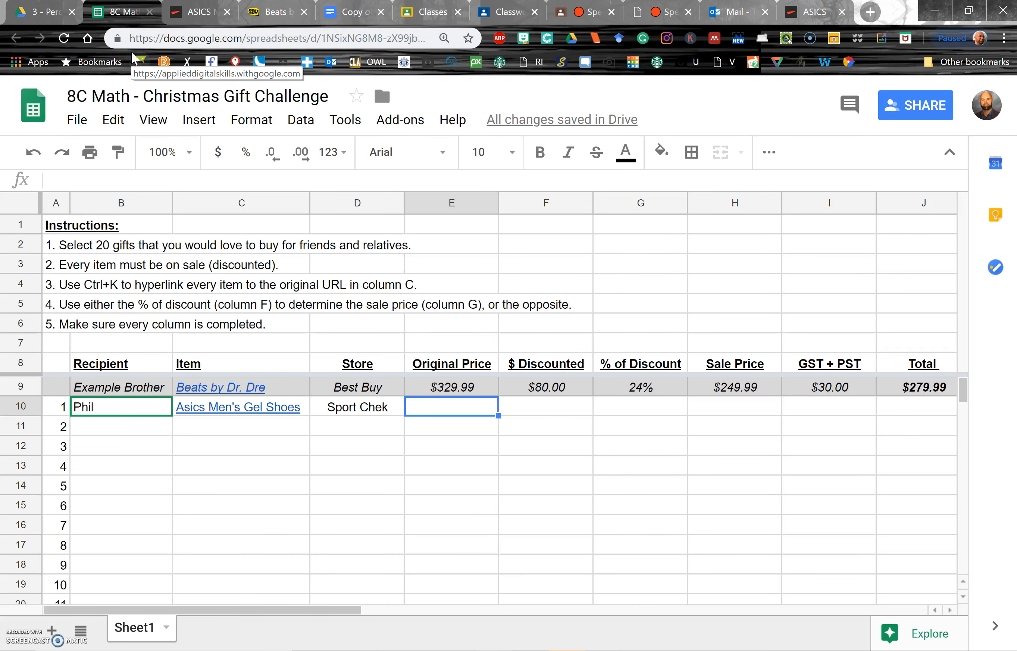
- Enter 30% as the item's % of discount
{"action": "key", "text": "Tab"}
{"action": "key", "text": "Tab"}
{"action": "type", "text": "30"}
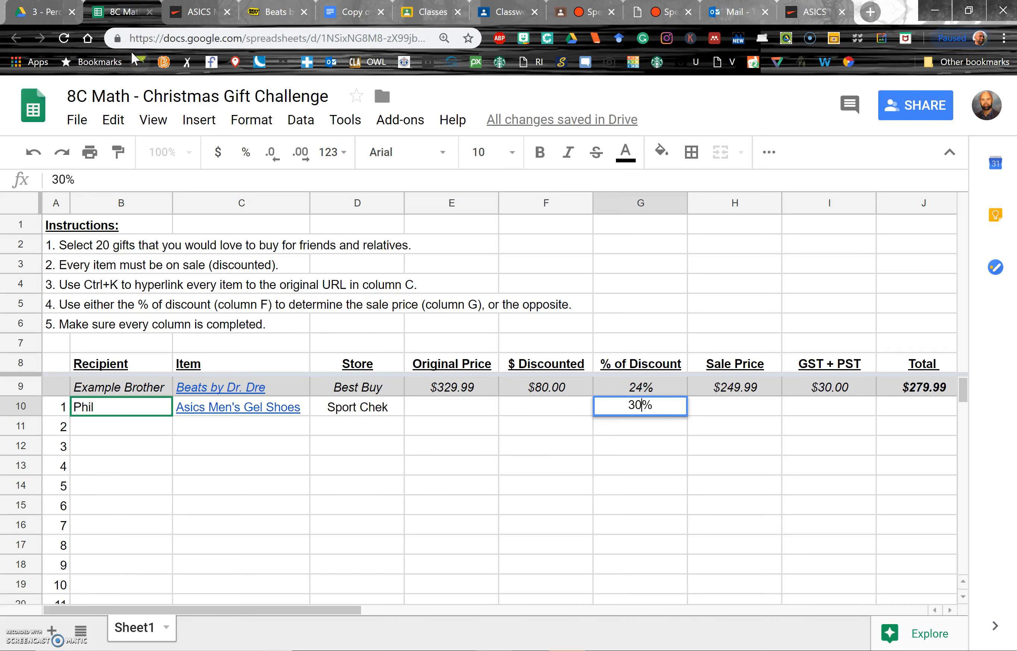
{"action": "key", "text": "Tab"}
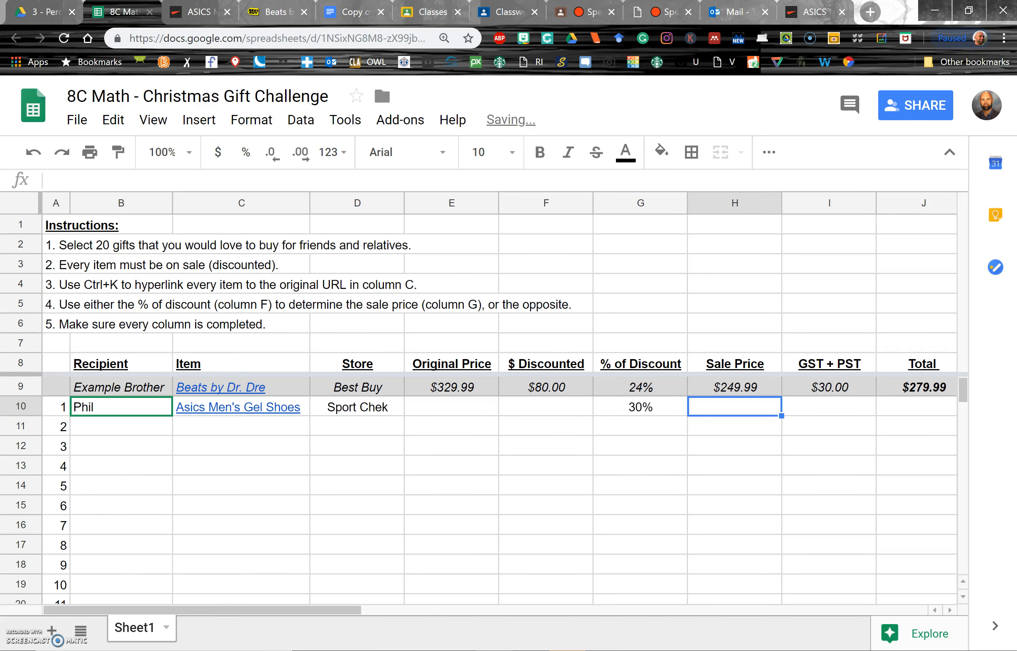
- Enter 139.94 as the item's sale price and inspect the example row's GST + PST formula
{"action": "left_click", "coordinate": [207, 12]}
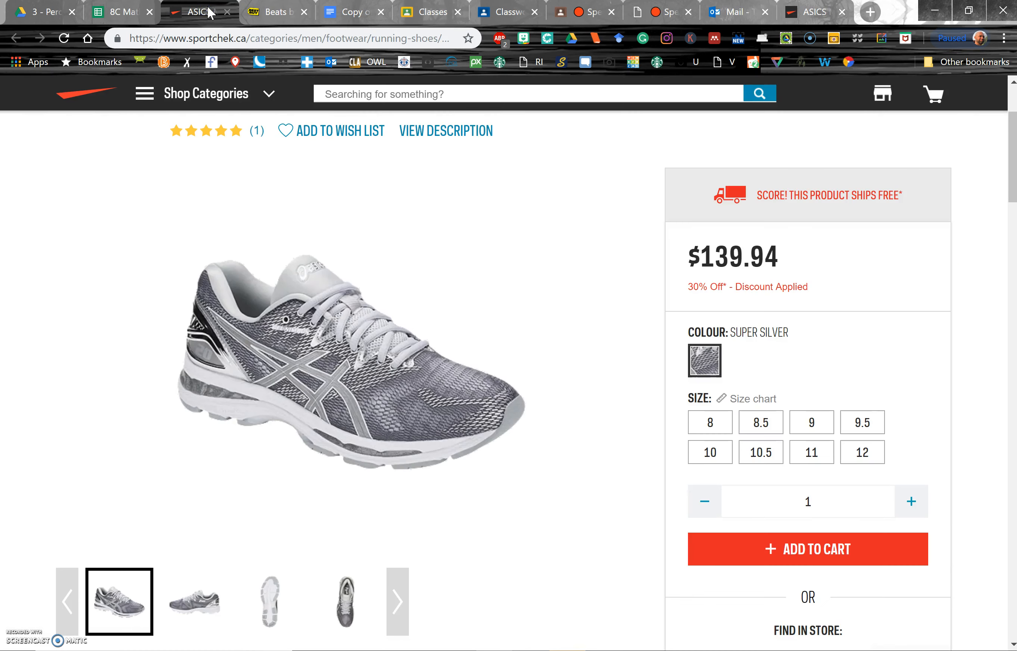
{"action": "left_click", "coordinate": [123, 12]}
{"action": "type", "text": "139.94"}
{"action": "key", "text": "Tab"}
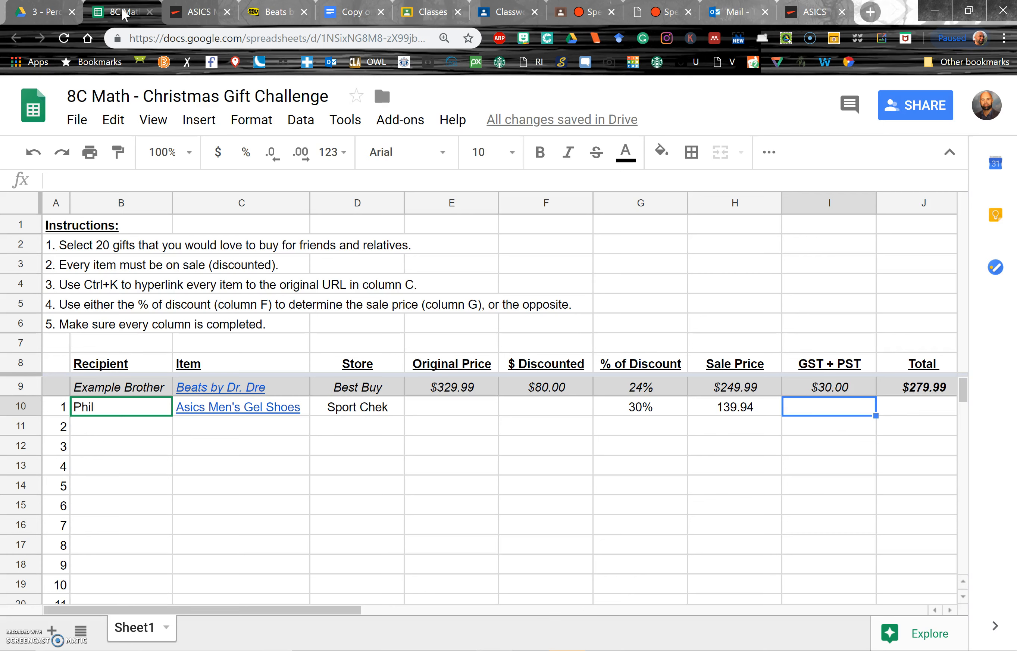
{"action": "key", "text": "Up"}
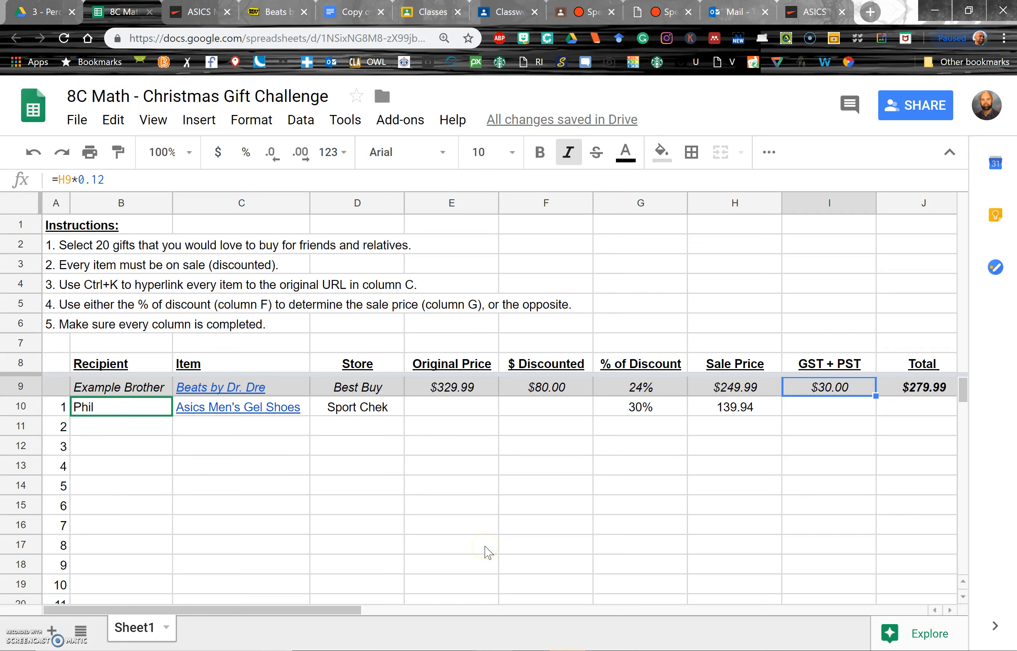
- Enter the formula =H10*0.12 in the item's GST + PST cell
{"action": "key", "text": "Down"}
{"action": "type", "text": "="}
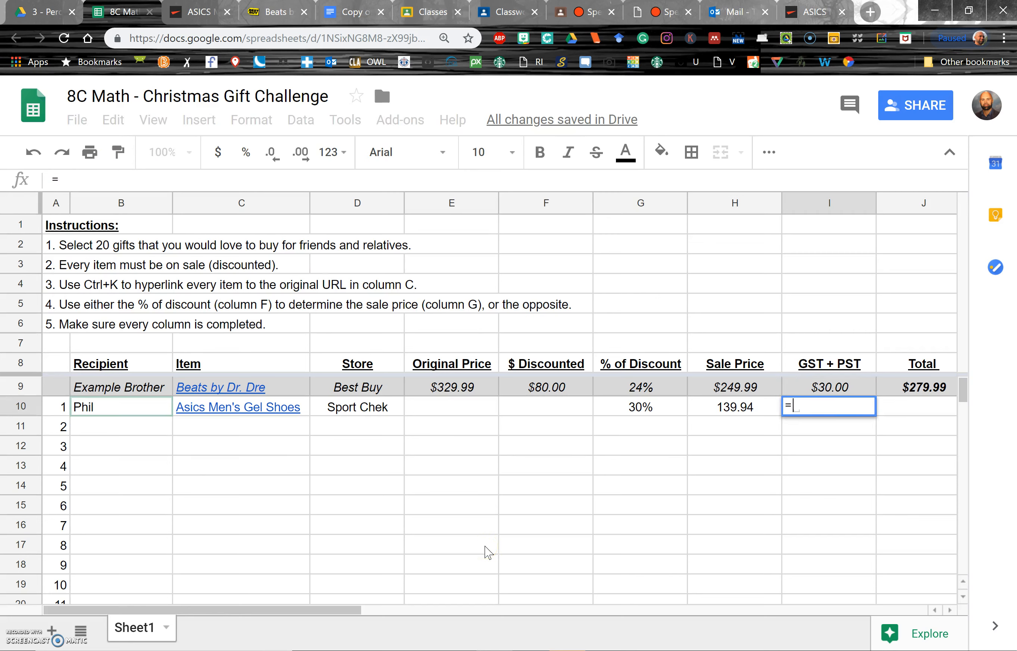
{"action": "key", "text": "Left"}
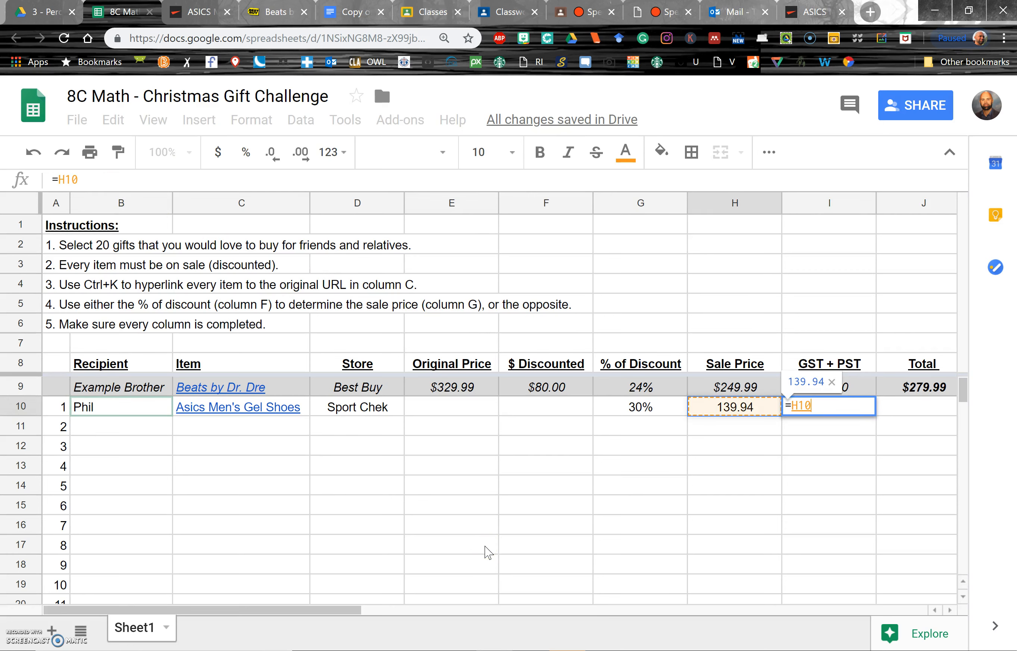
{"action": "type", "text": "*"}
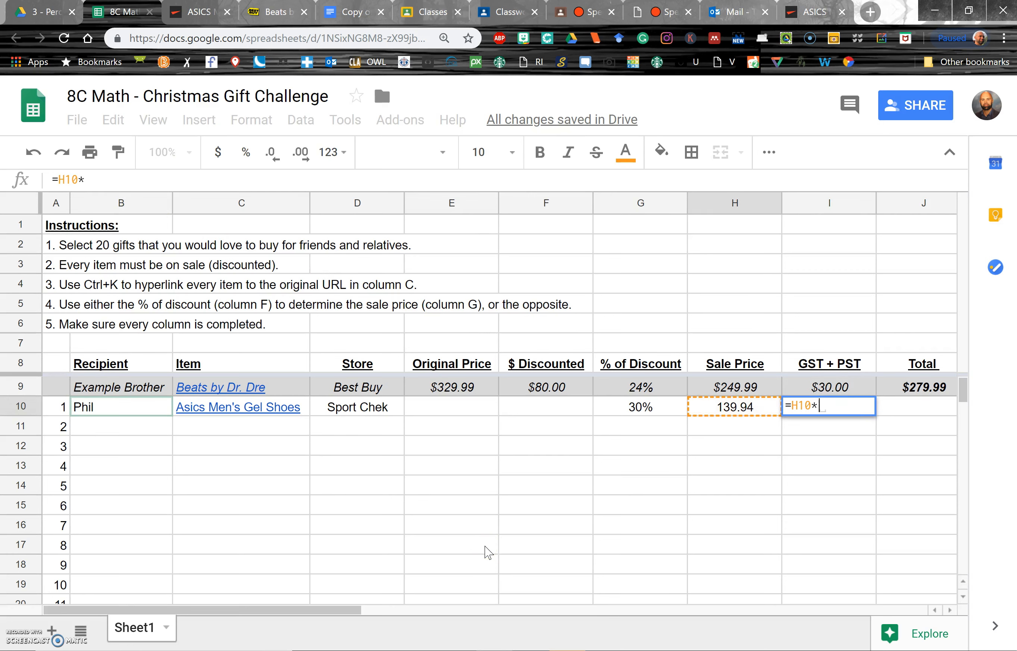
{"action": "type", "text": "0.12"}
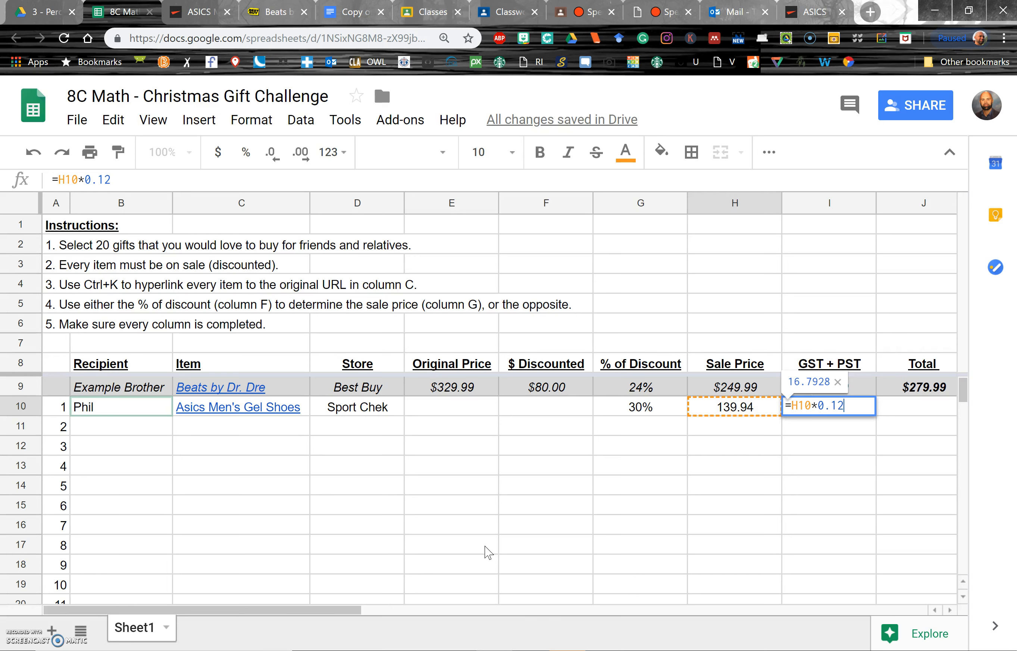
{"action": "key", "text": "Return"}
{"action": "key", "text": "Up"}
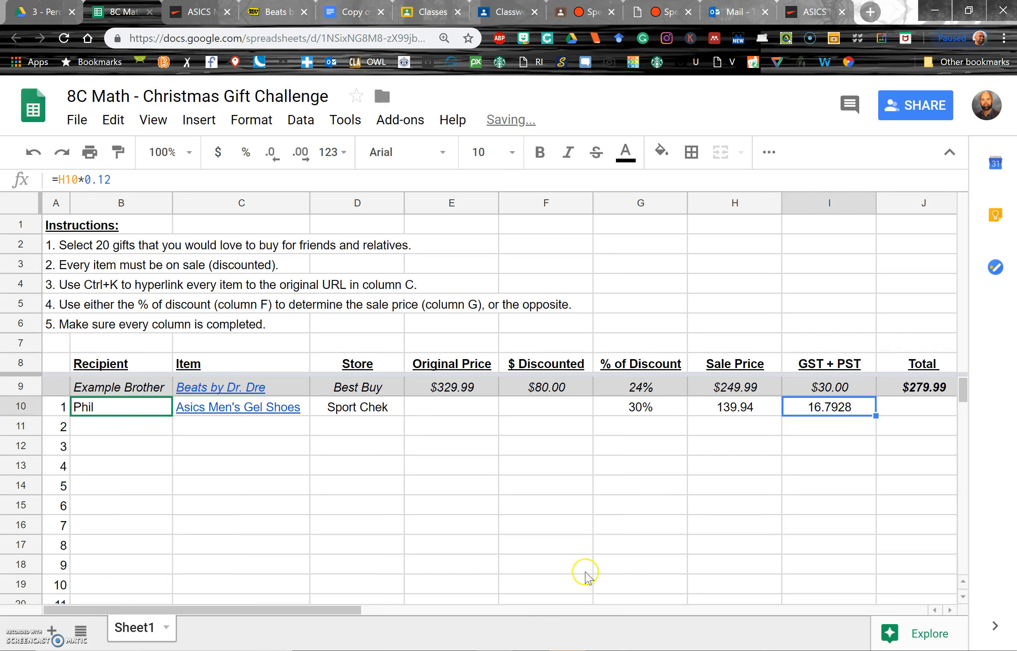
- Format the GST + PST column to show two decimal places
{"action": "left_click", "coordinate": [838, 203]}
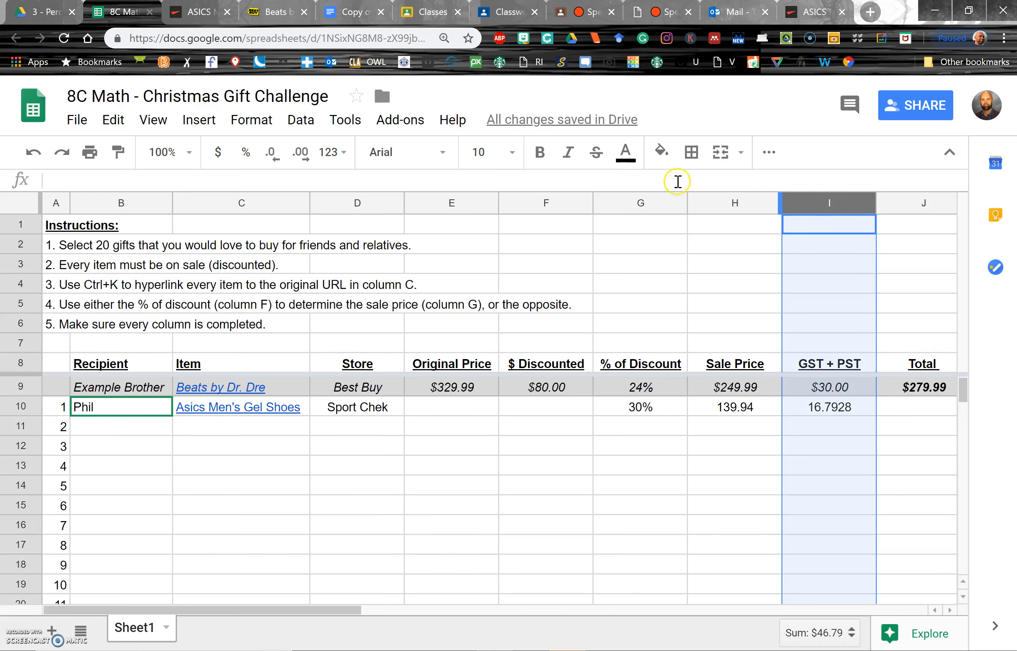
{"action": "left_click", "coordinate": [271, 153]}
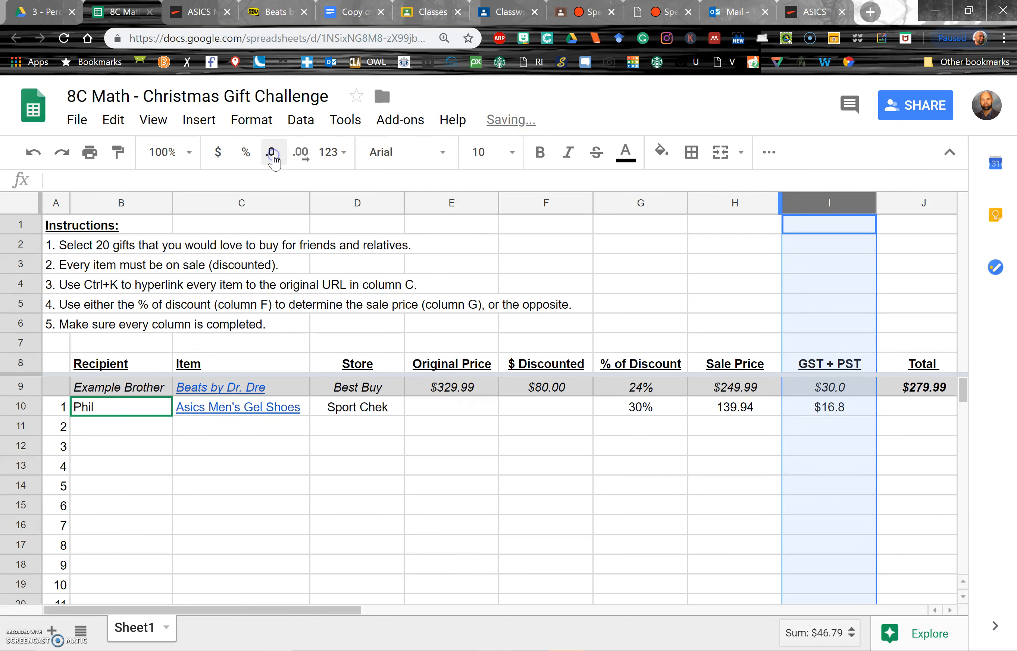
{"action": "left_click", "coordinate": [301, 153]}
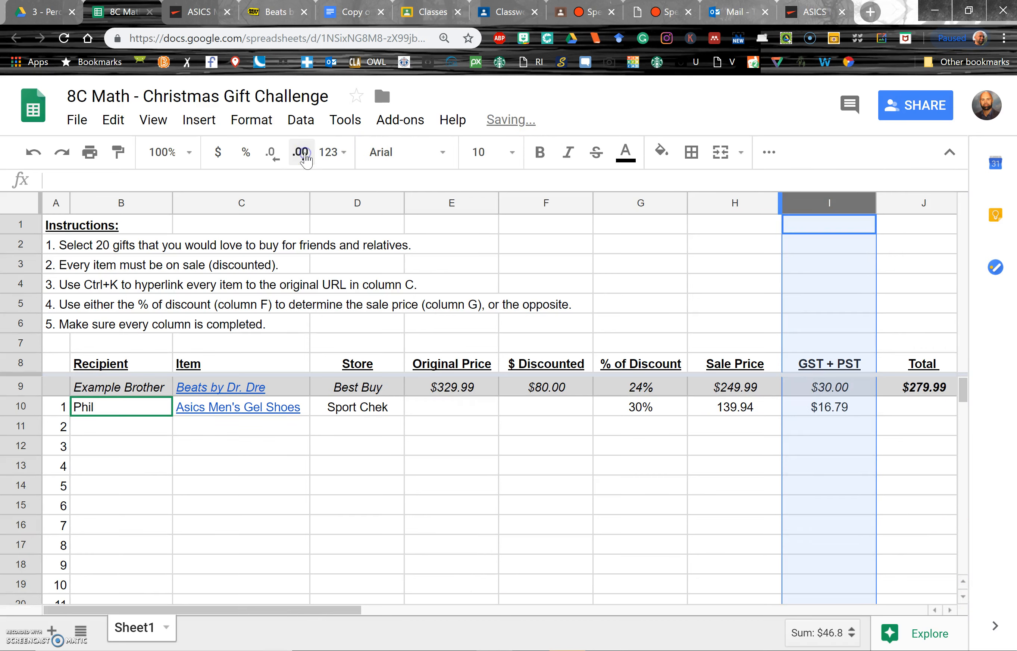
{"action": "left_click", "coordinate": [870, 415]}
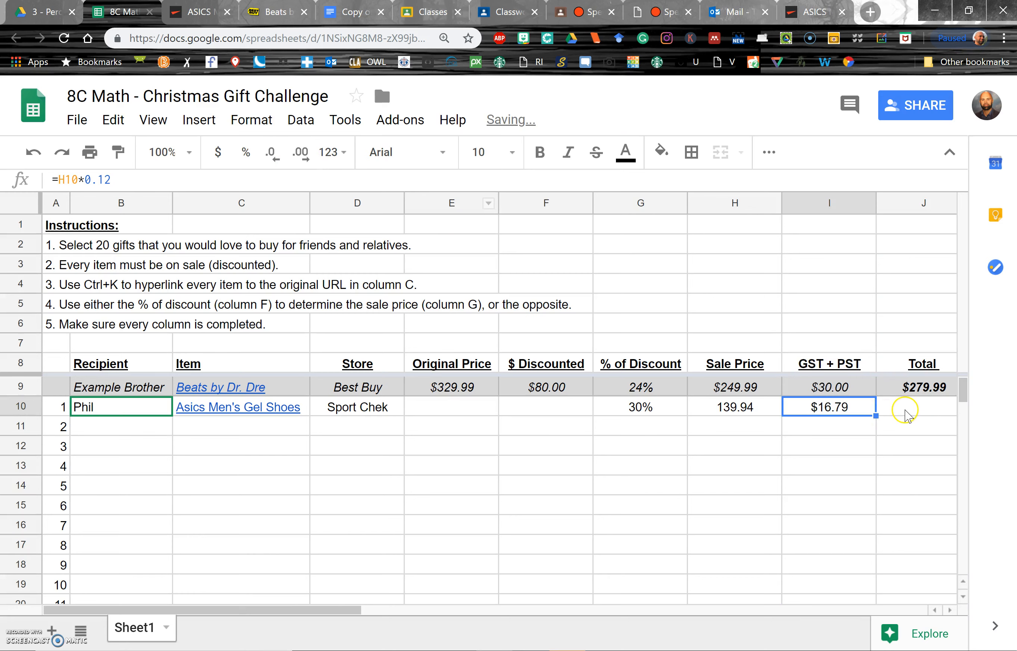
{"action": "left_click", "coordinate": [909, 414]}
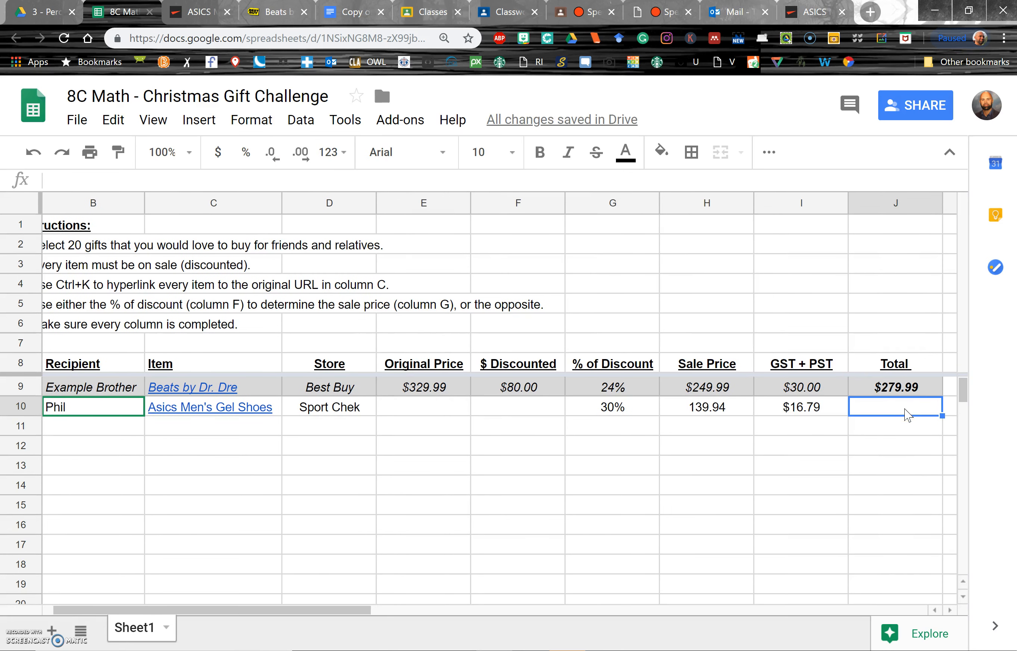
{"action": "type", "text": "="}
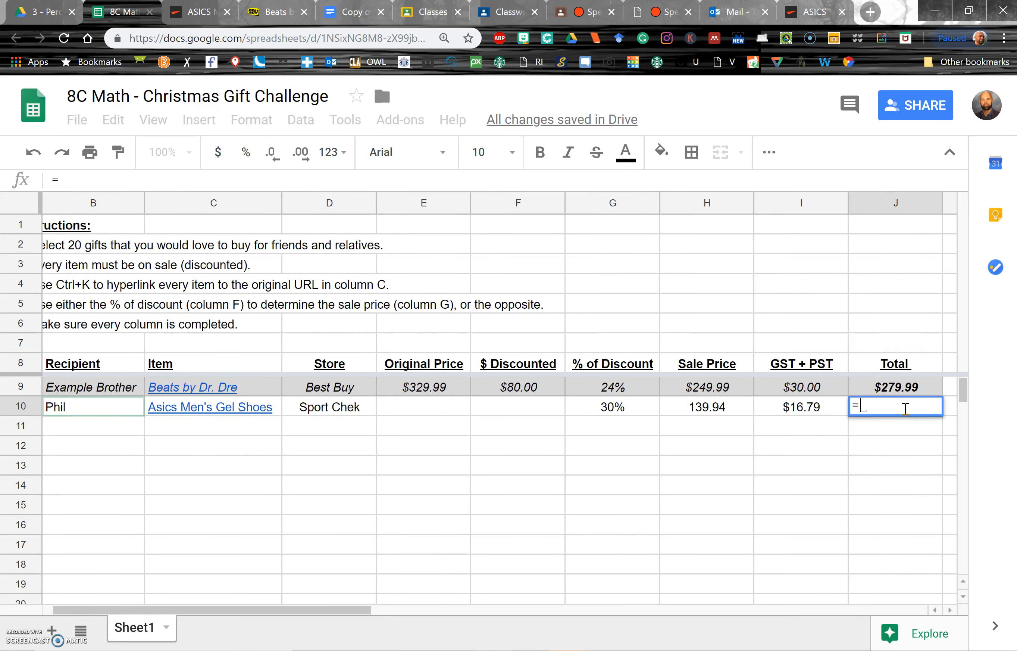
{"action": "type", "text": "H10"}
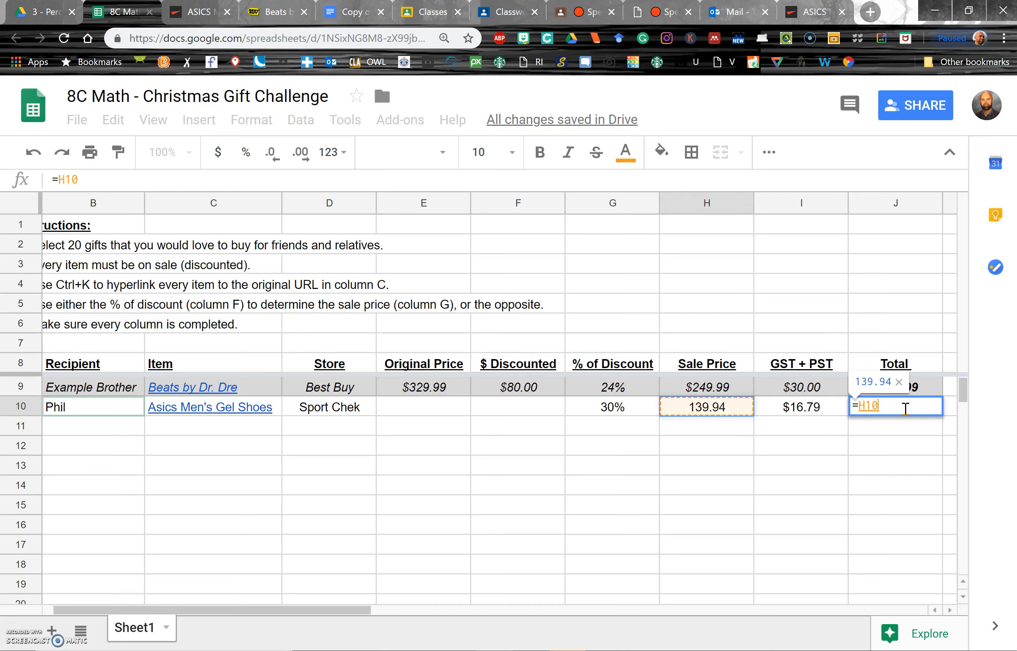
{"action": "type", "text": ":I10"}
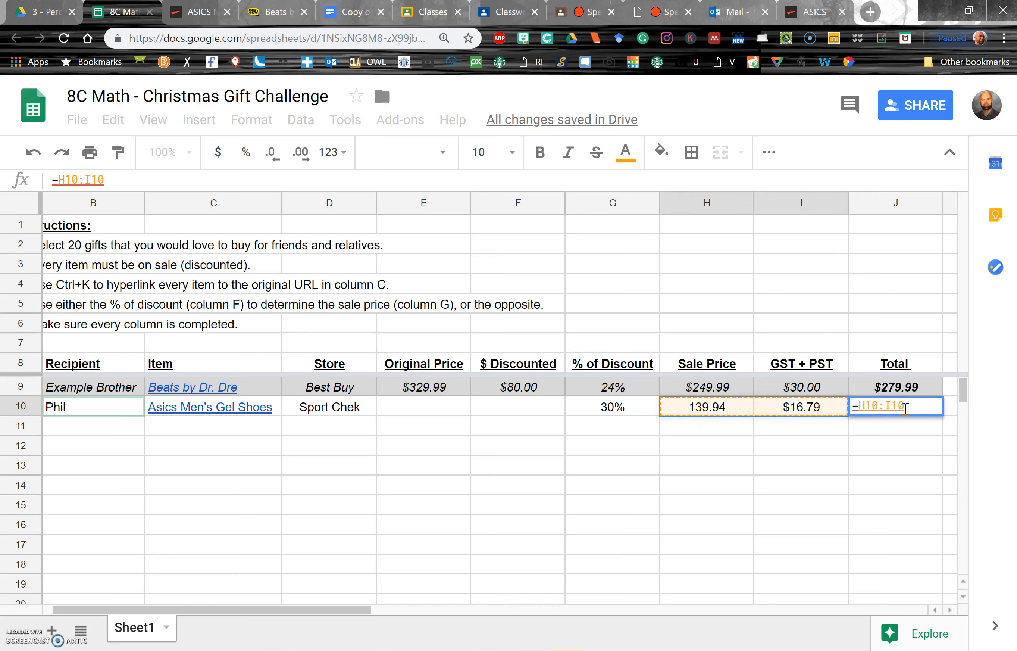
{"action": "key", "text": "Escape"}
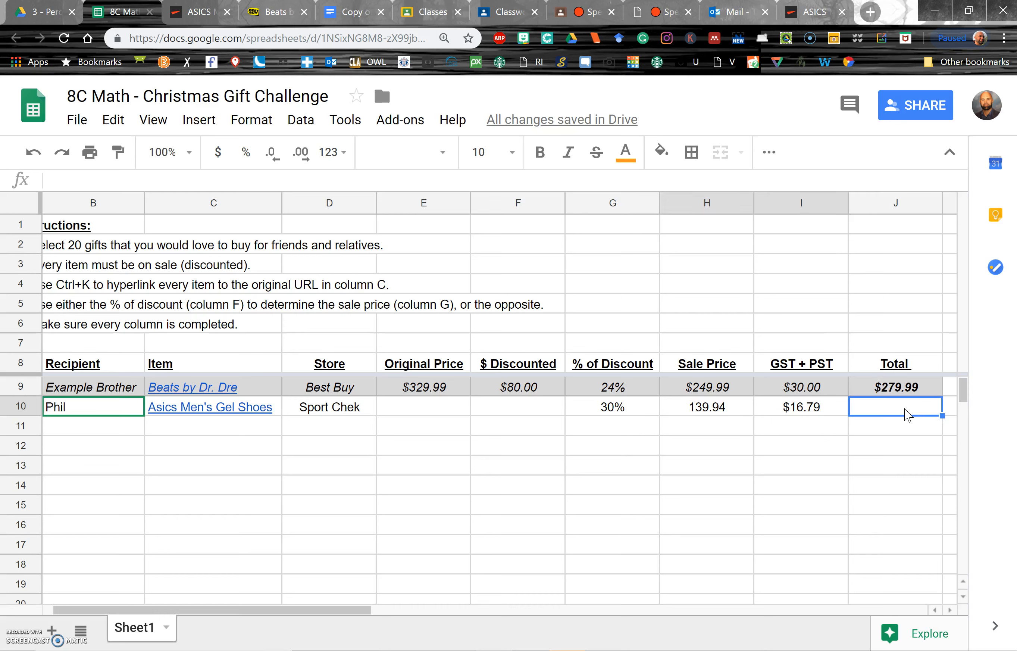
- Enter the formula =H10+I10 in the item's Total cell and make it bold
{"action": "type", "text": "="}
{"action": "key", "text": "Left"}
{"action": "key", "text": "Left"}
{"action": "key", "text": "Left"}
{"action": "key", "text": "Left"}
{"action": "key", "text": "Right"}
{"action": "key", "text": "Right"}
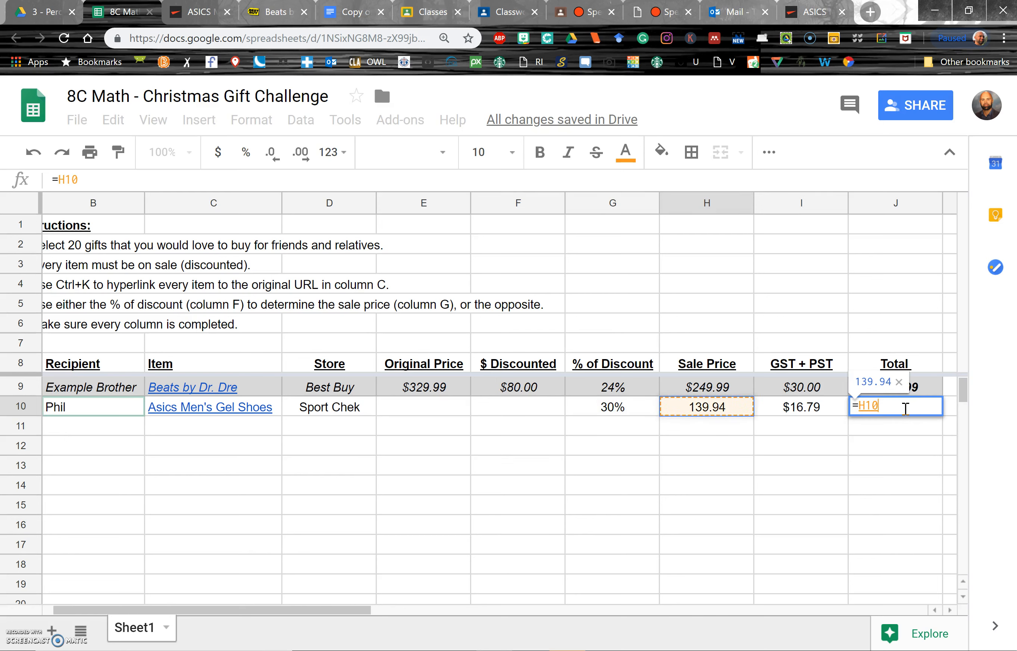
{"action": "type", "text": "+"}
{"action": "key", "text": "Left"}
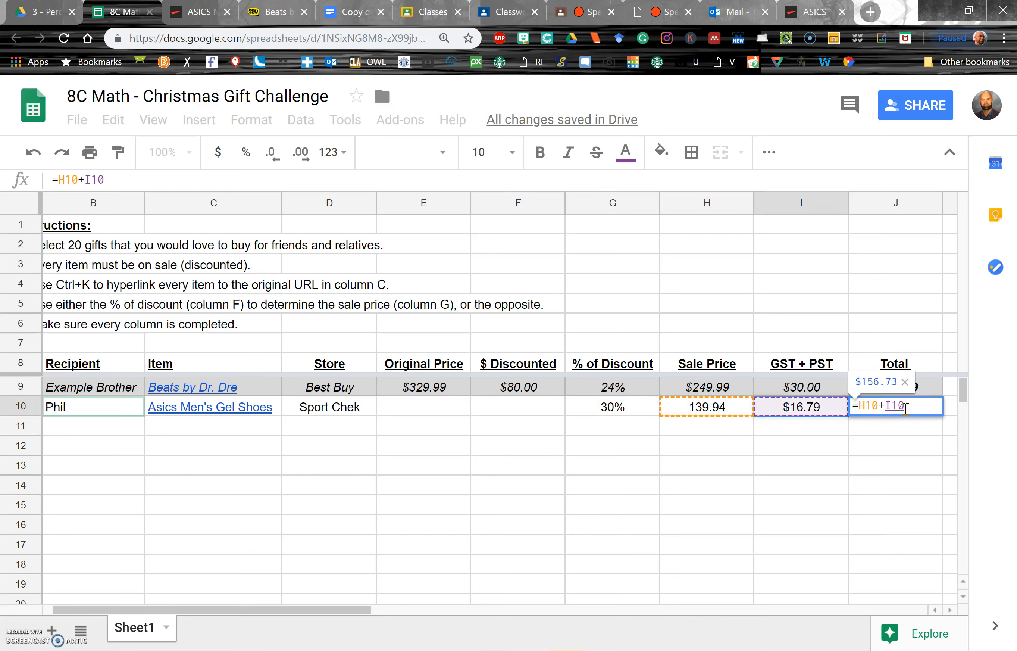
{"action": "key", "text": "Return"}
{"action": "left_click", "coordinate": [908, 413]}
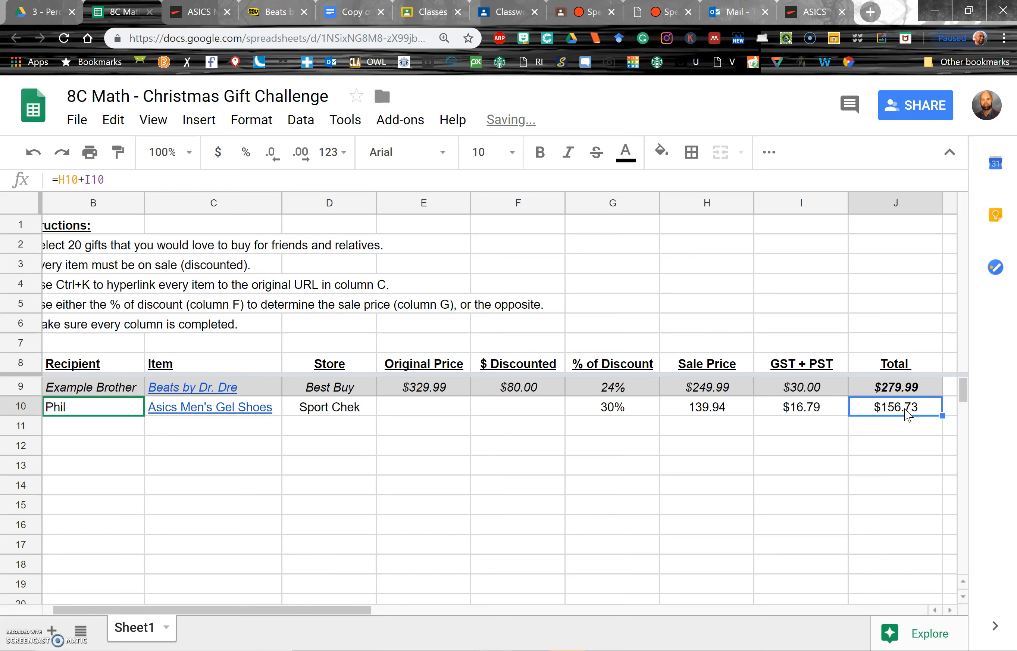
{"action": "key", "text": "ctrl+b"}
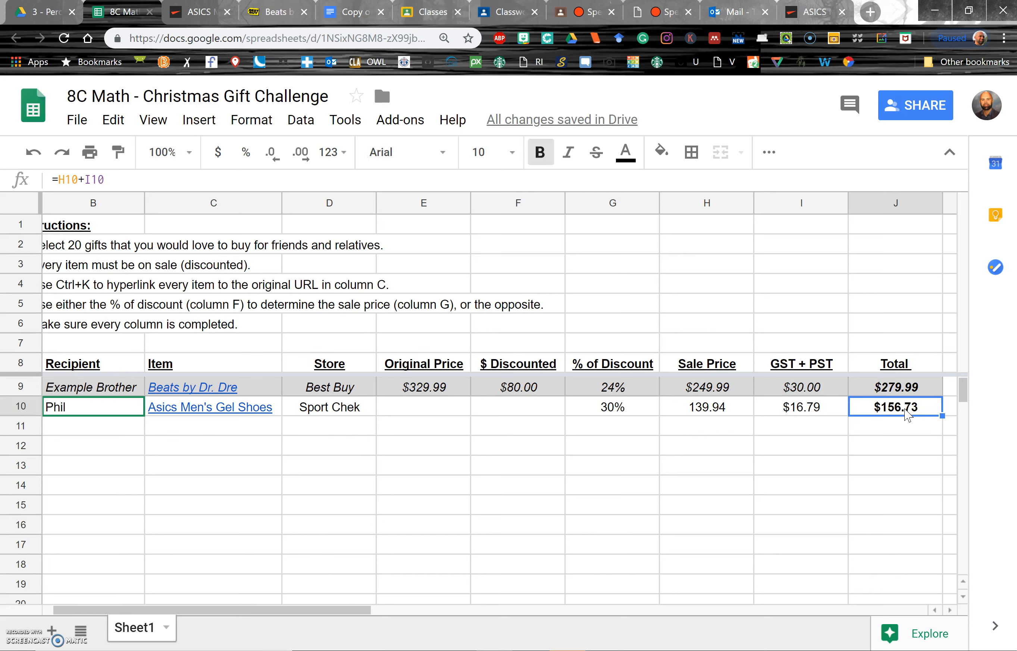
{"action": "key", "text": "Left"}
{"action": "key", "text": "Left"}
{"action": "key", "text": "Left"}
{"action": "key", "text": "Left"}
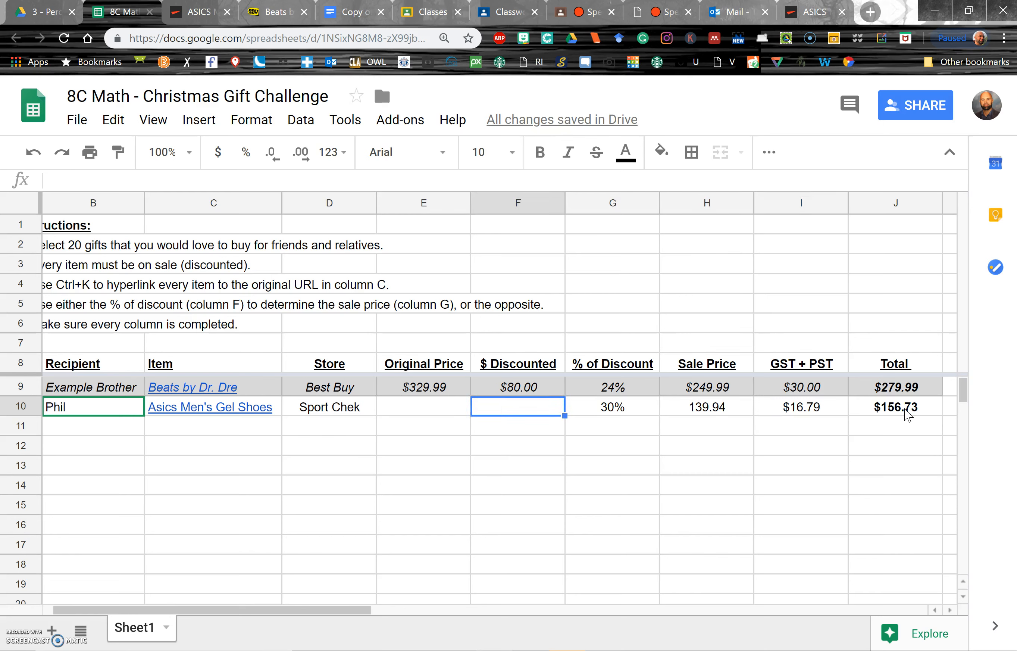
{"action": "key", "text": "Left"}
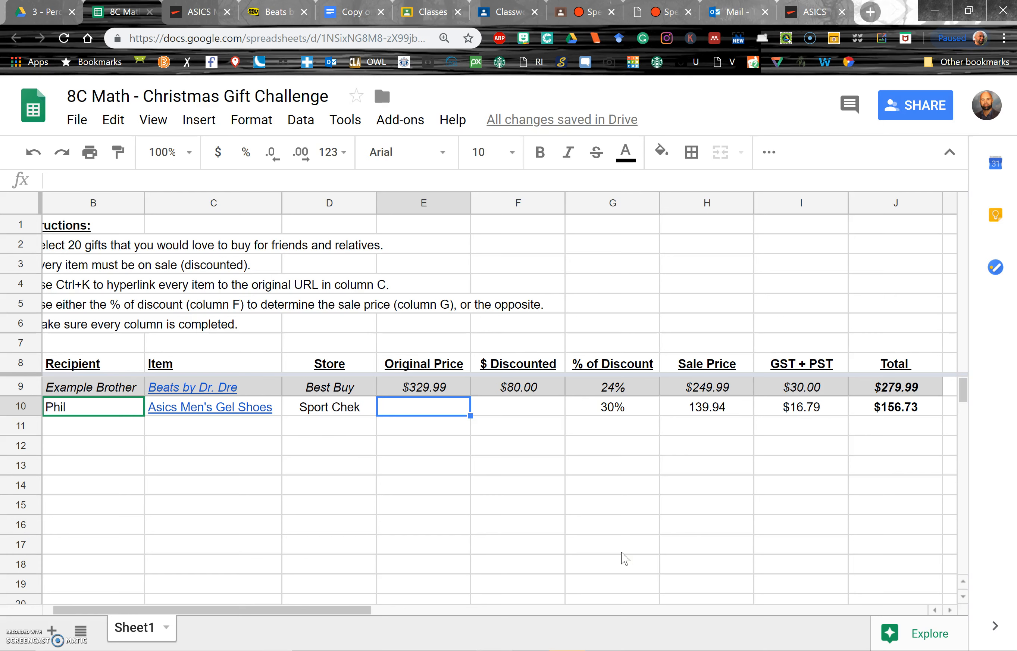
{"action": "key", "text": "Right"}
{"action": "key", "text": "Right"}
{"action": "key", "text": "Right"}
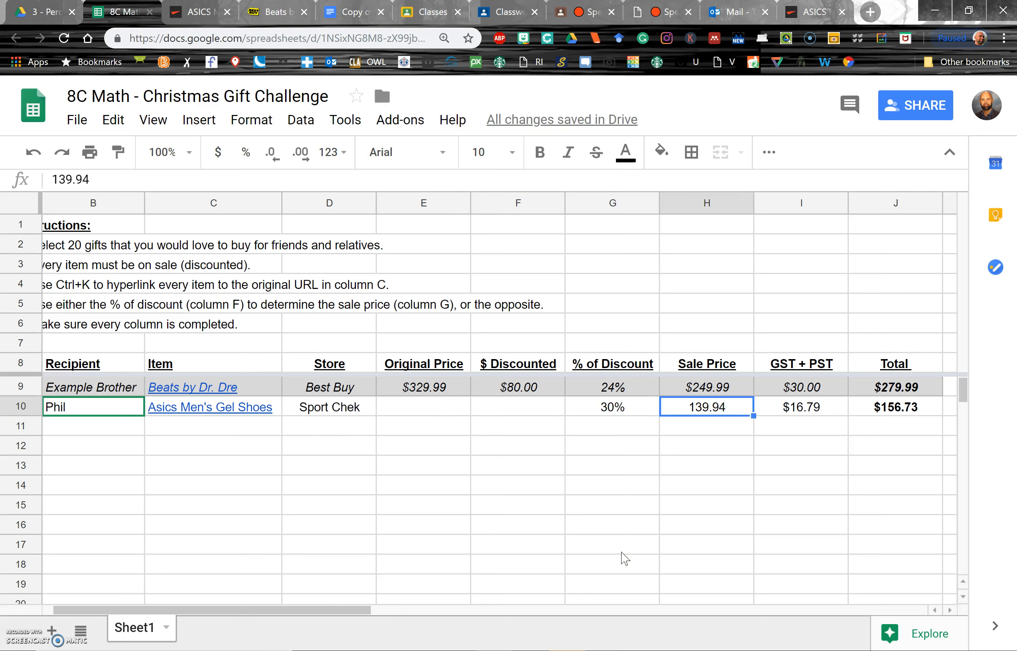
{"action": "key", "text": "Left"}
{"action": "key", "text": "Left"}
{"action": "key", "text": "Left"}
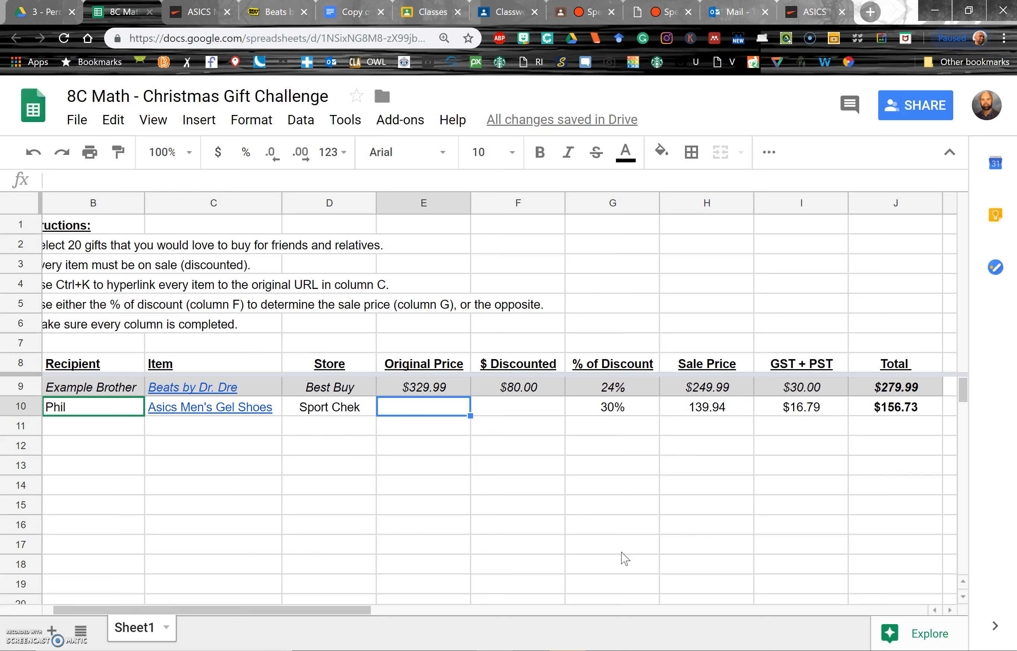
- Enter the formula =H10/0.7 in the item's Original Price cell
{"action": "type", "text": "="}
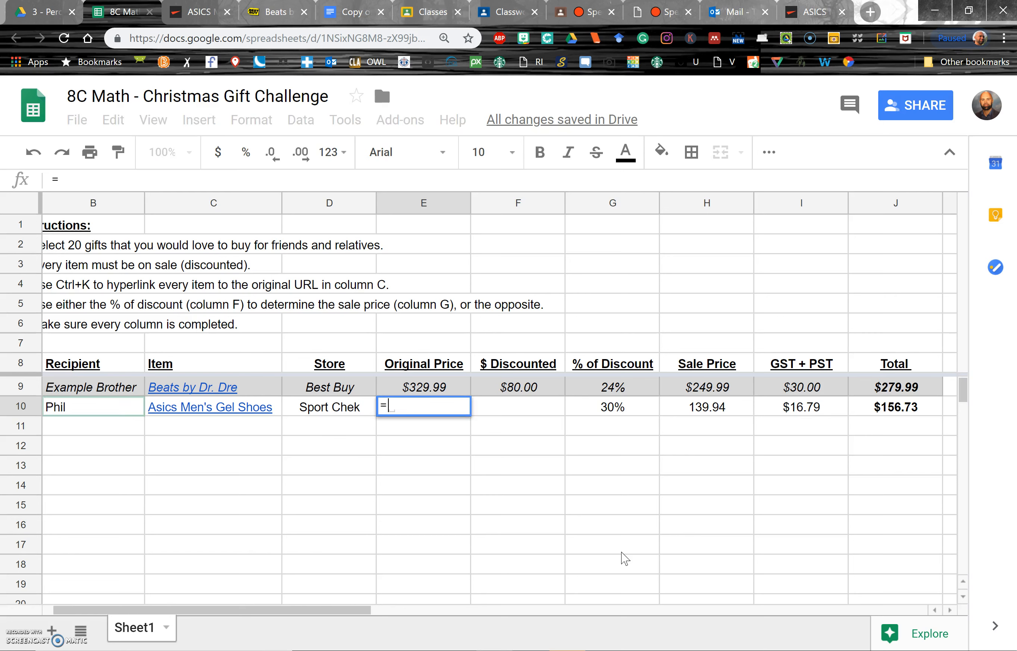
{"action": "key", "text": "Right"}
{"action": "key", "text": "Right"}
{"action": "key", "text": "Right"}
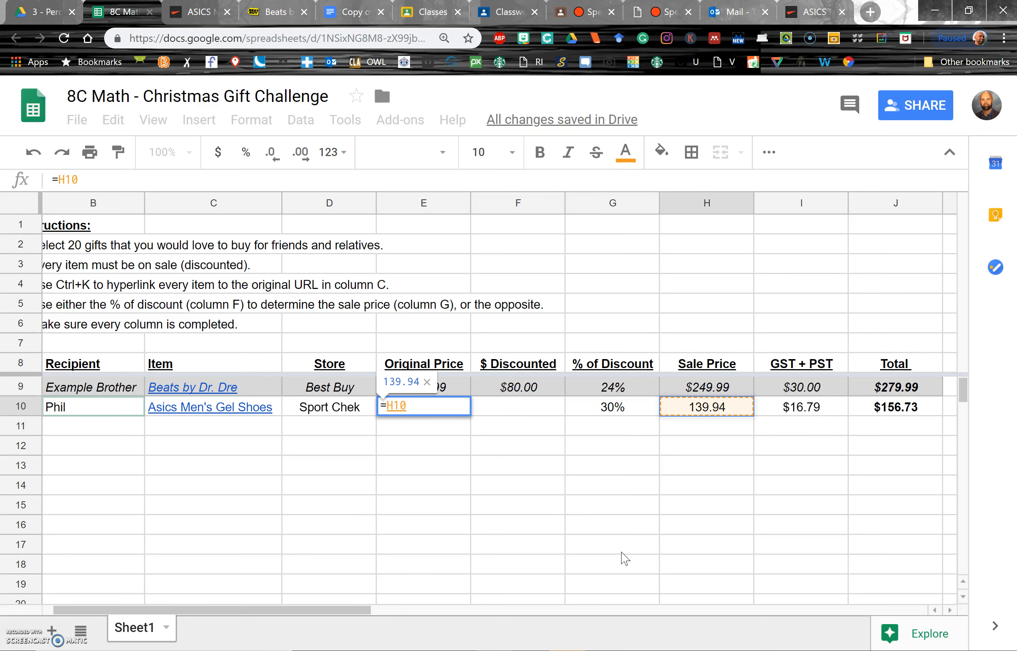
{"action": "type", "text": "/"}
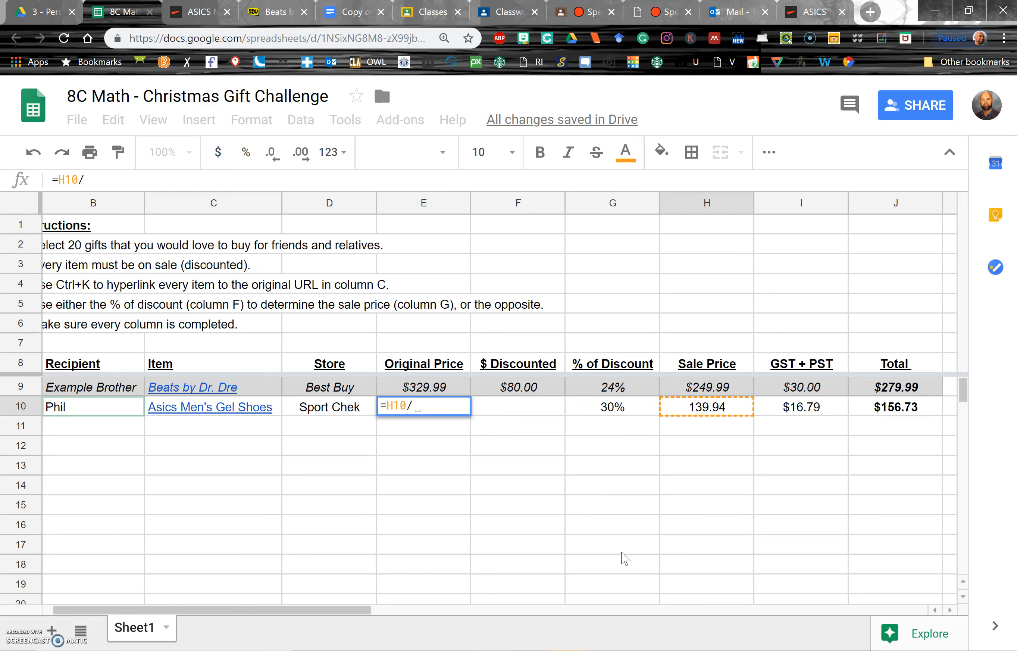
{"action": "type", "text": "0.7"}
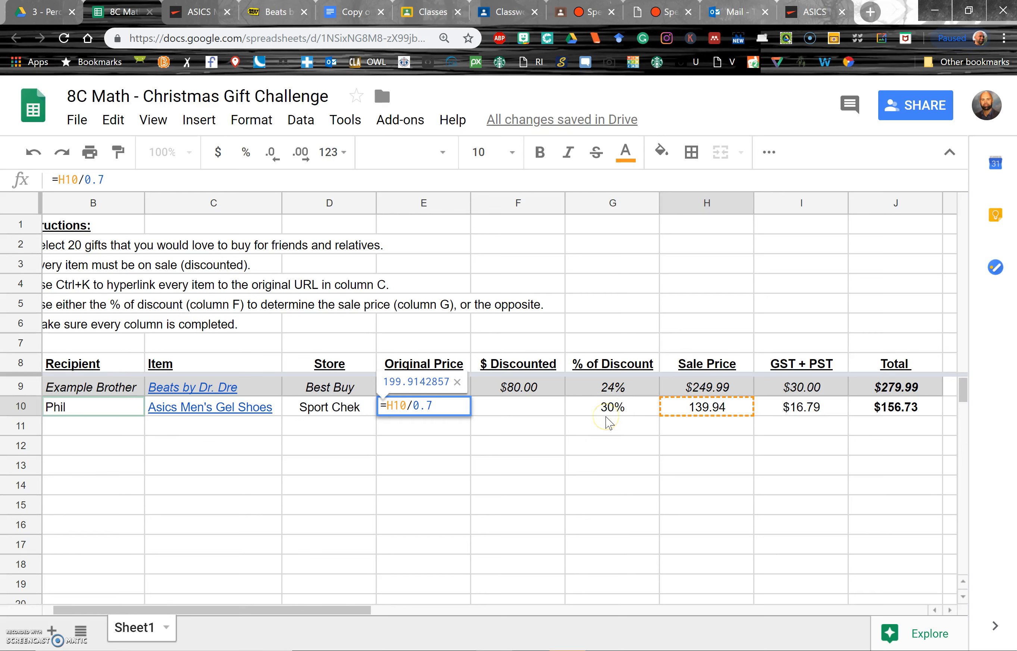
{"action": "key", "text": "Return"}
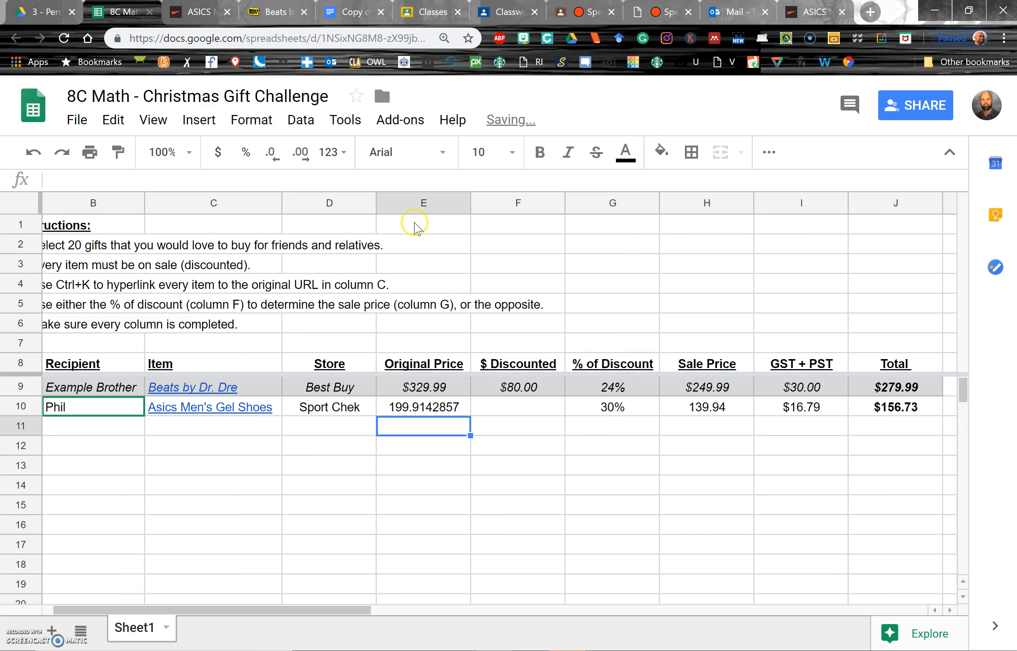
- Format the Original Price column to show two decimal places
{"action": "left_click", "coordinate": [421, 202]}
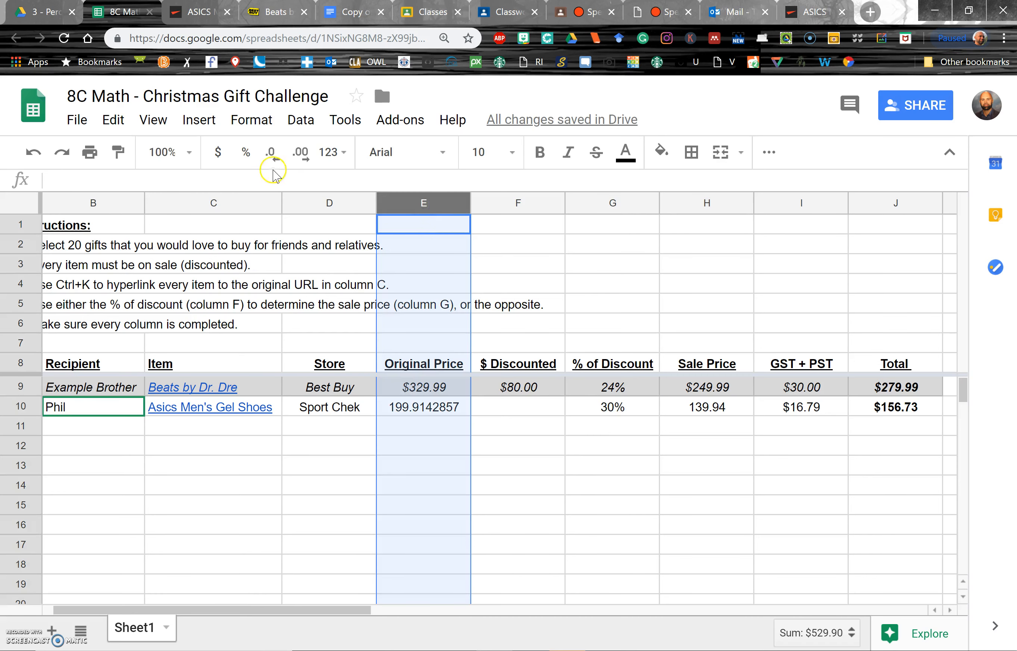
{"action": "left_click", "coordinate": [218, 152]}
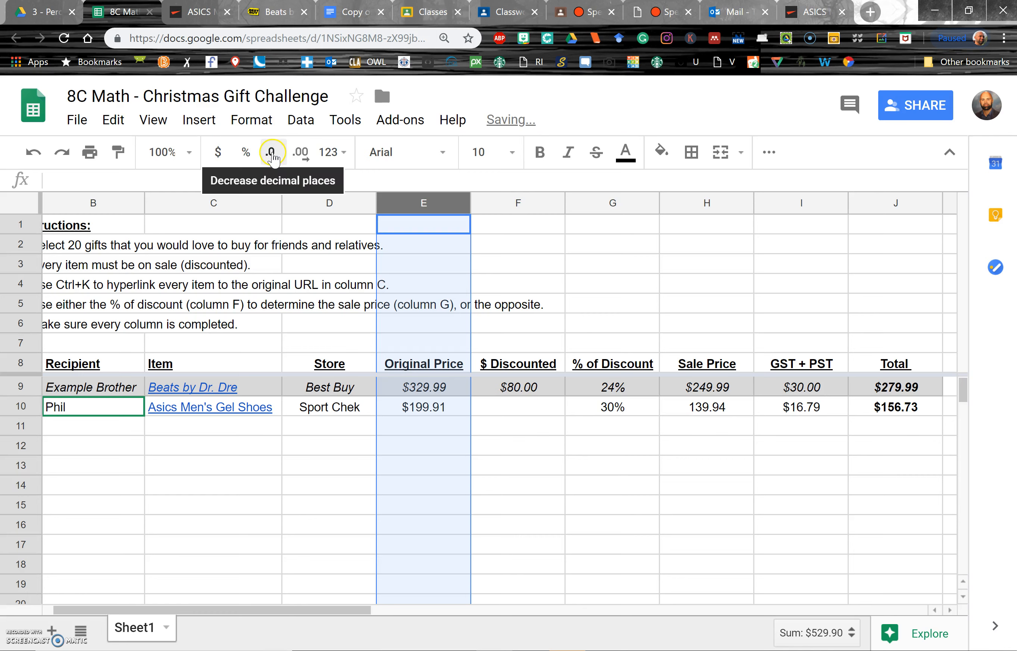
{"action": "left_click", "coordinate": [445, 410]}
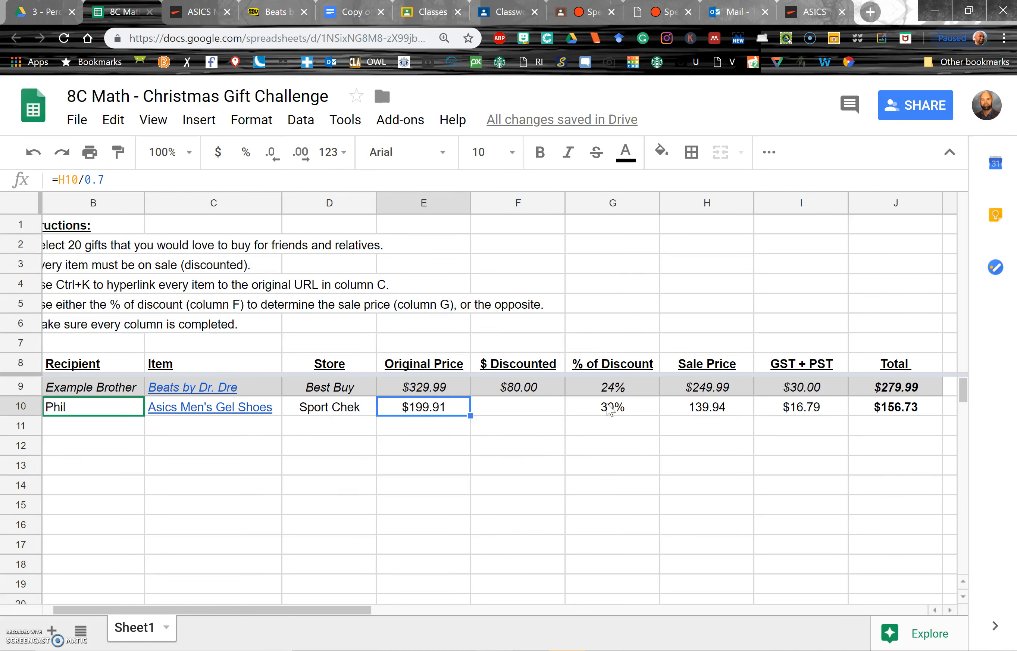
{"action": "key", "text": "Tab"}
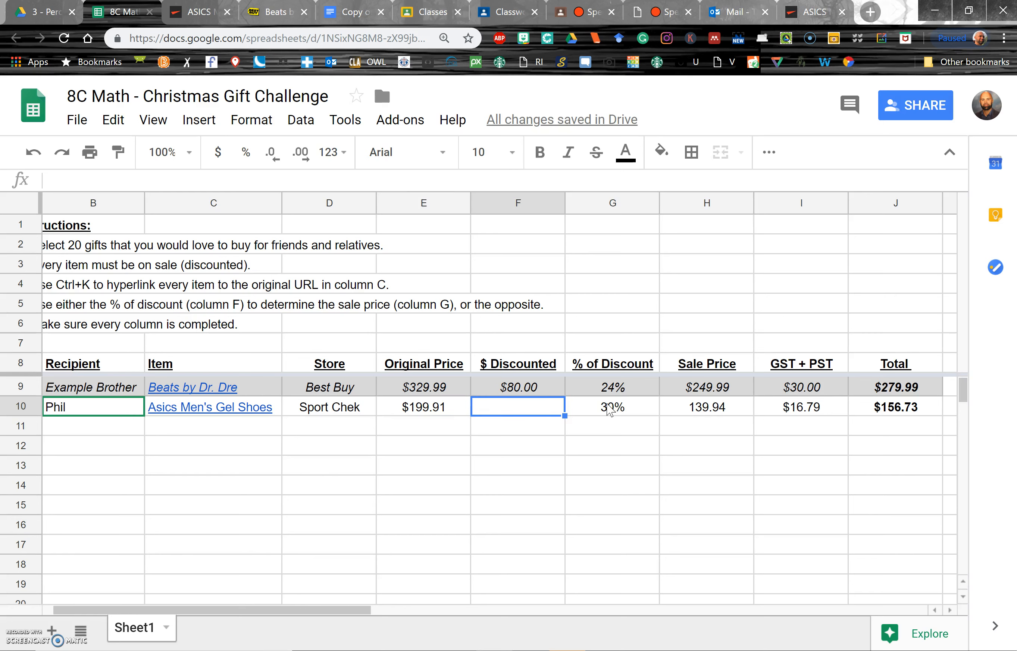
{"action": "key", "text": "shift+Tab"}
{"action": "type", "text": "="}
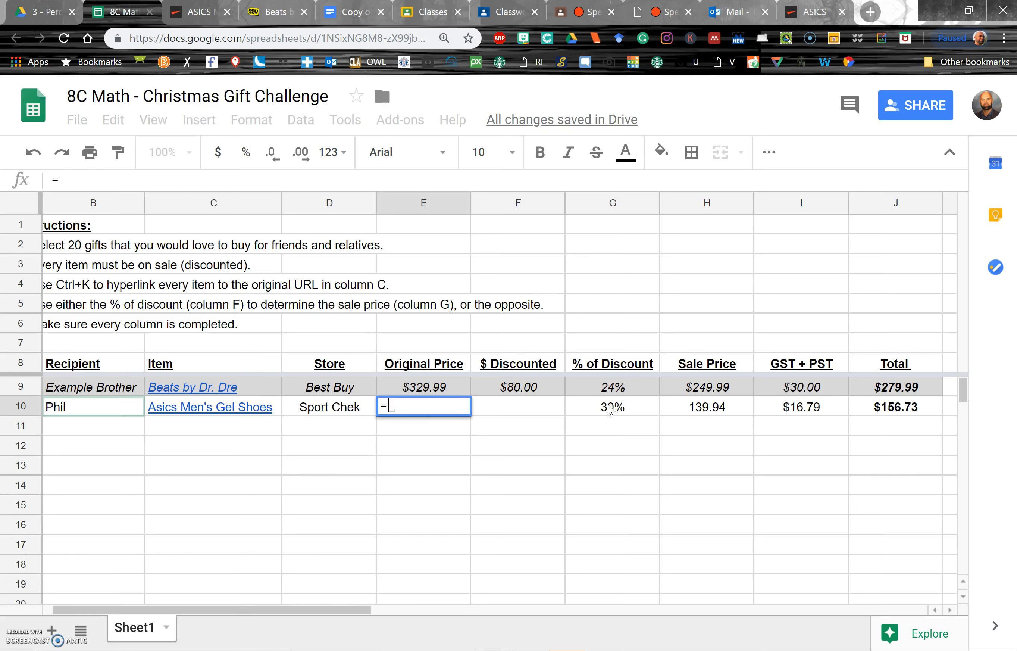
{"action": "key", "text": "Escape"}
{"action": "key", "text": "Tab"}
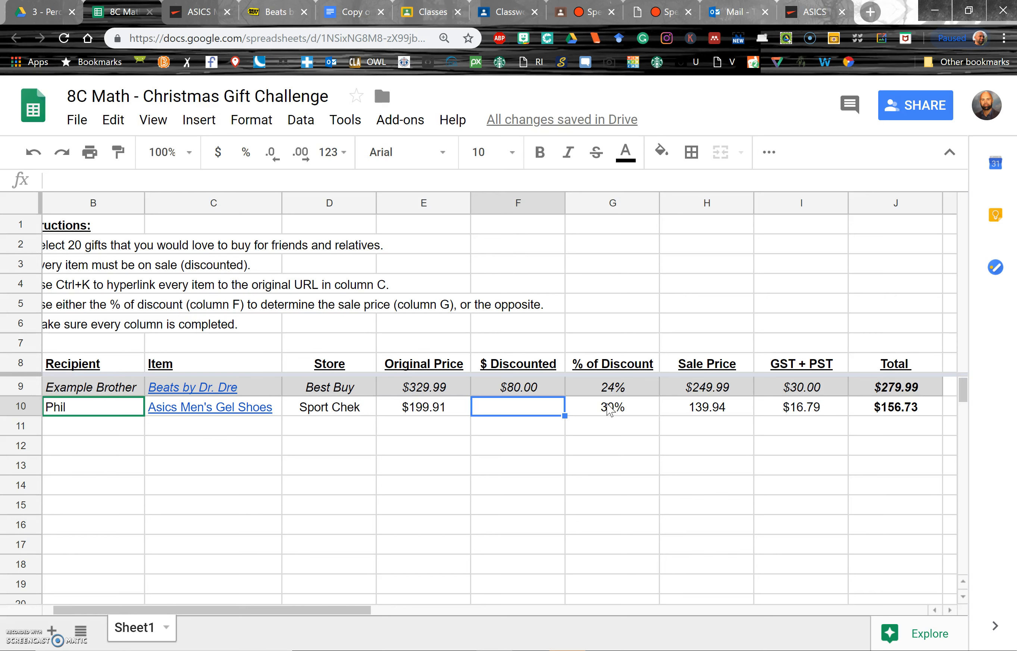
- Enter the formula =E10-H10 in the first item's $ Discounted cell
{"action": "type", "text": "="}
{"action": "key", "text": "Left"}
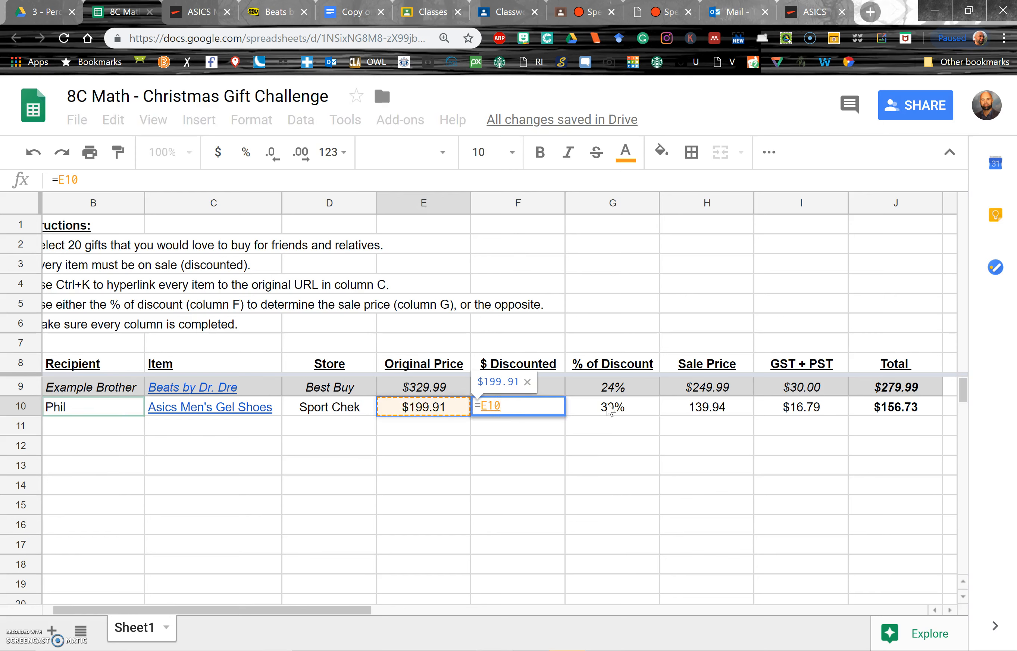
{"action": "type", "text": "-"}
{"action": "key", "text": "Right"}
{"action": "key", "text": "Right"}
{"action": "key", "text": "Right"}
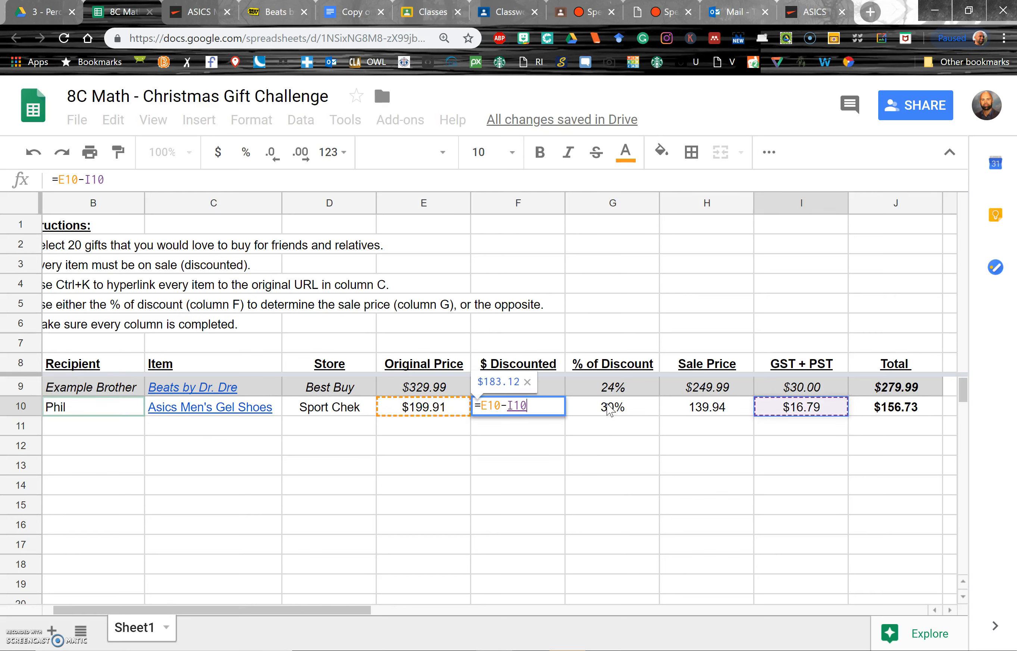
{"action": "key", "text": "Left"}
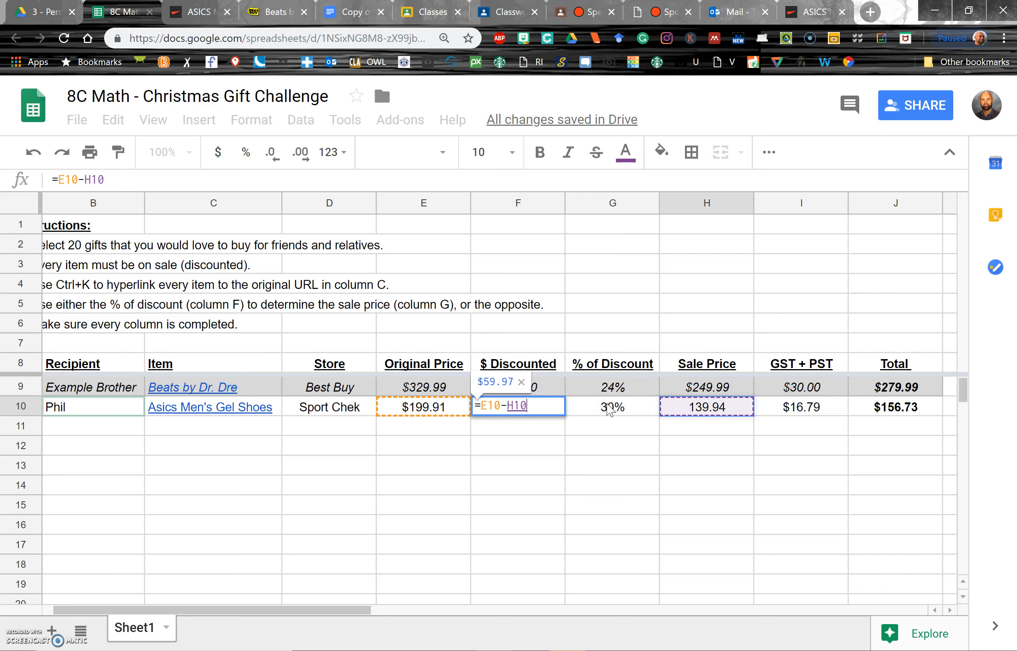
{"action": "key", "text": "Return"}
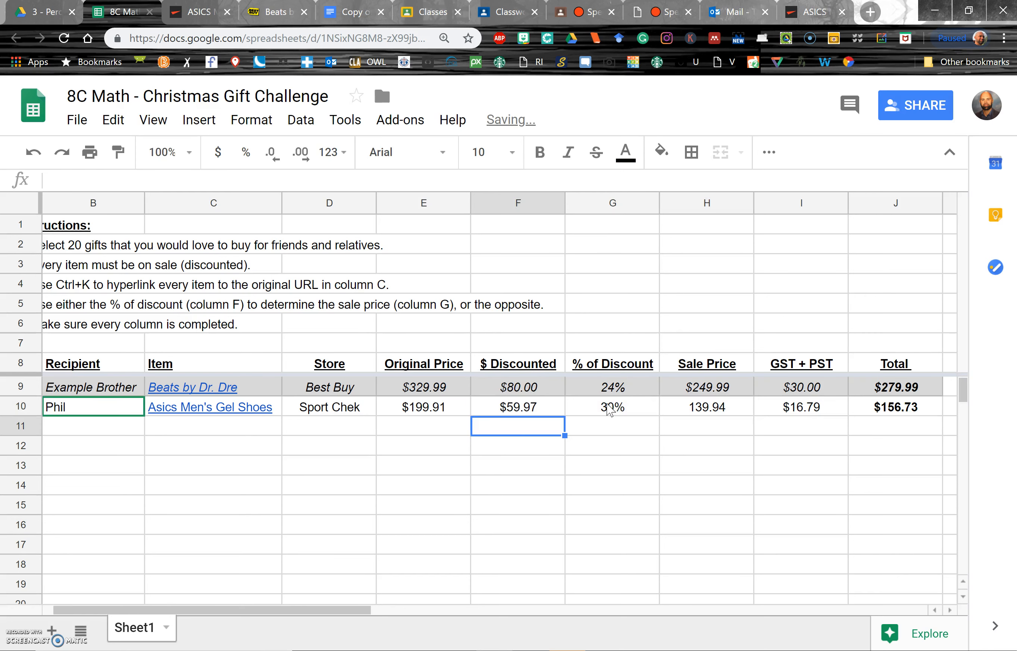
- Enter Andrew as the second recipient's name
{"action": "key", "text": "Up"}
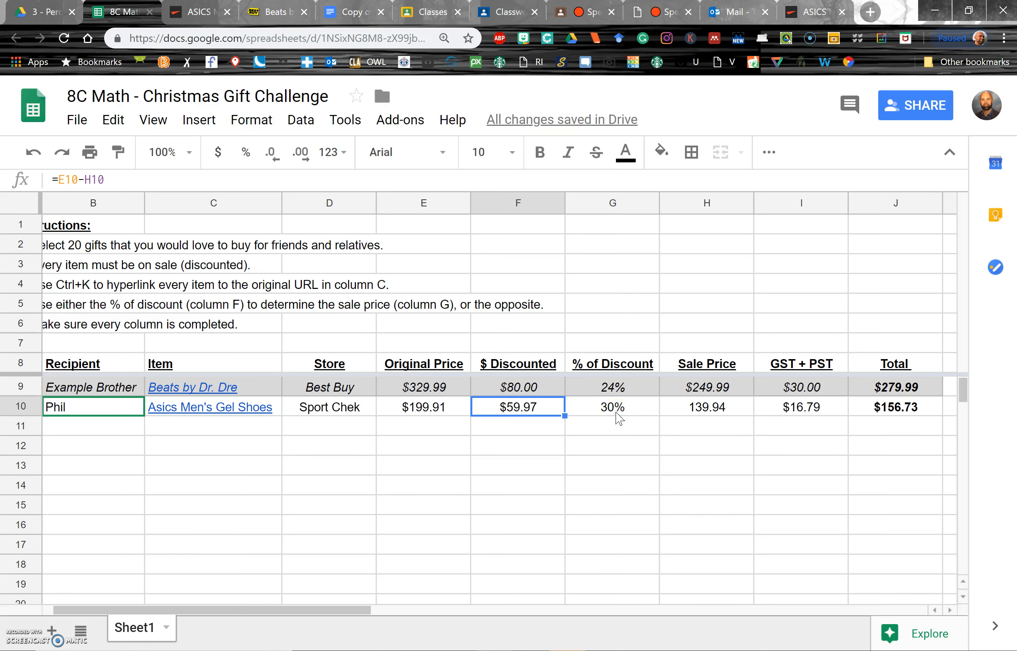
{"action": "key", "text": "Down"}
{"action": "key", "text": "Left"}
{"action": "key", "text": "Left"}
{"action": "key", "text": "Left"}
{"action": "key", "text": "Left"}
{"action": "key", "text": "Left"}
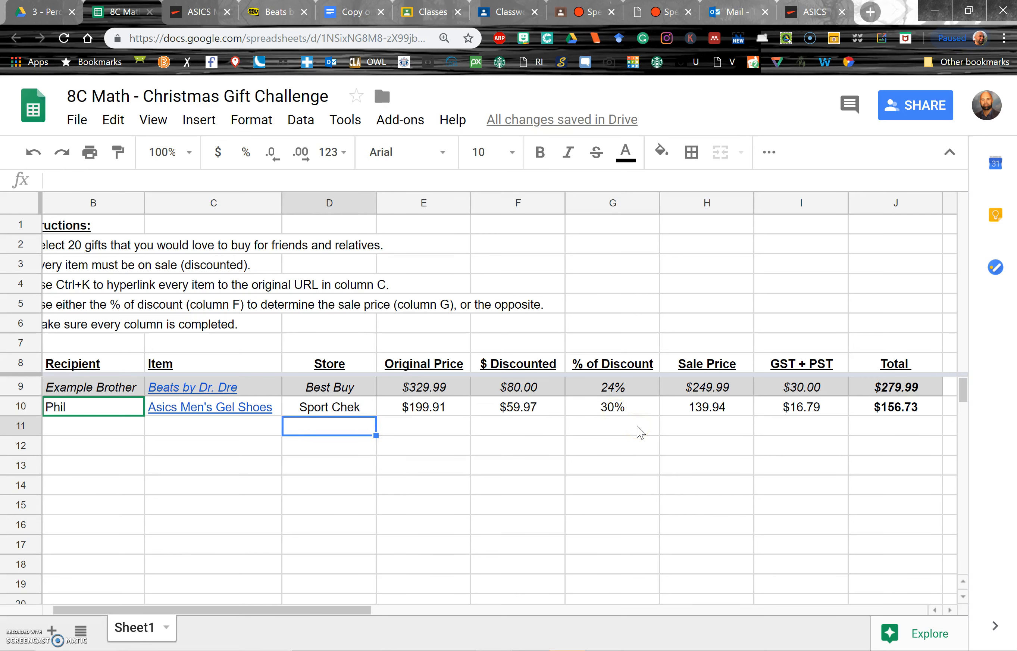
{"action": "key", "text": "Right"}
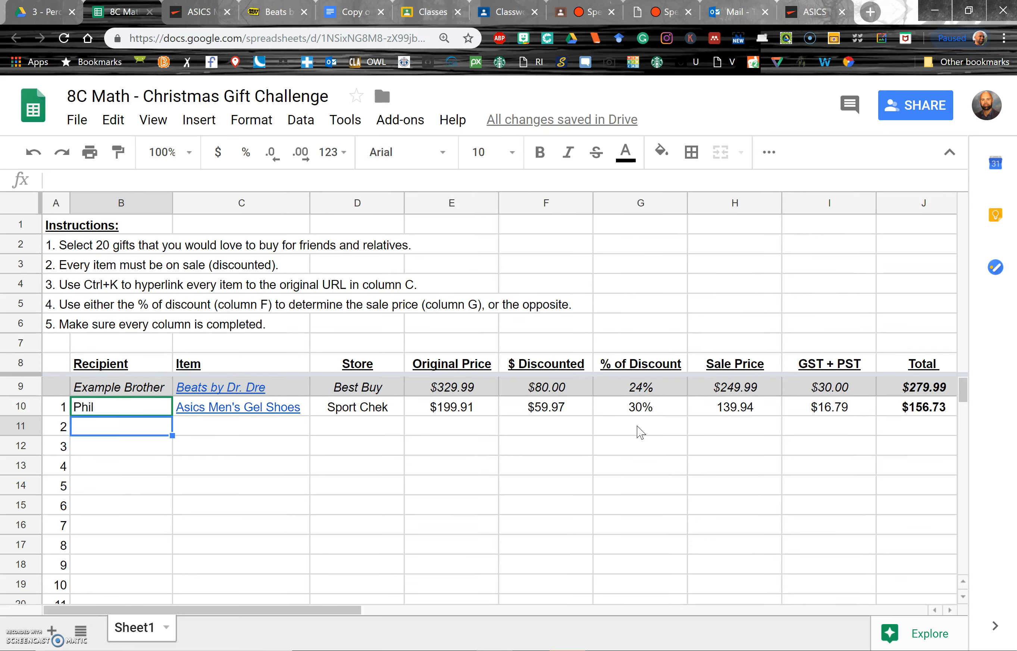
{"action": "type", "text": "Andrew"}
{"action": "key", "text": "Return"}
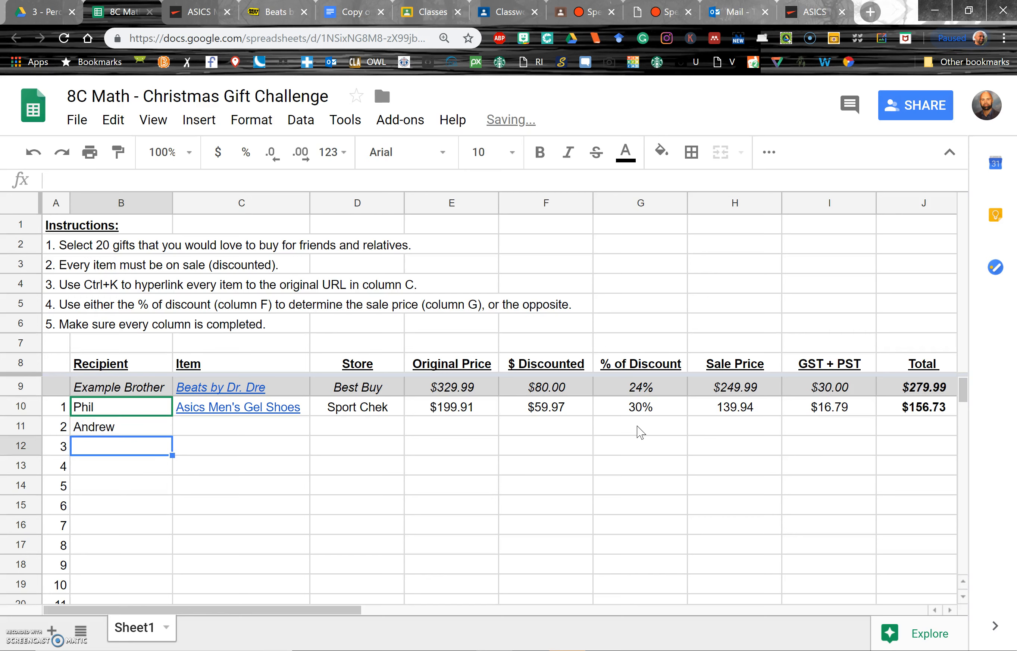
- Open homedepot.ca in a new browser tab
{"action": "key", "text": "Up"}
{"action": "key", "text": "Right"}
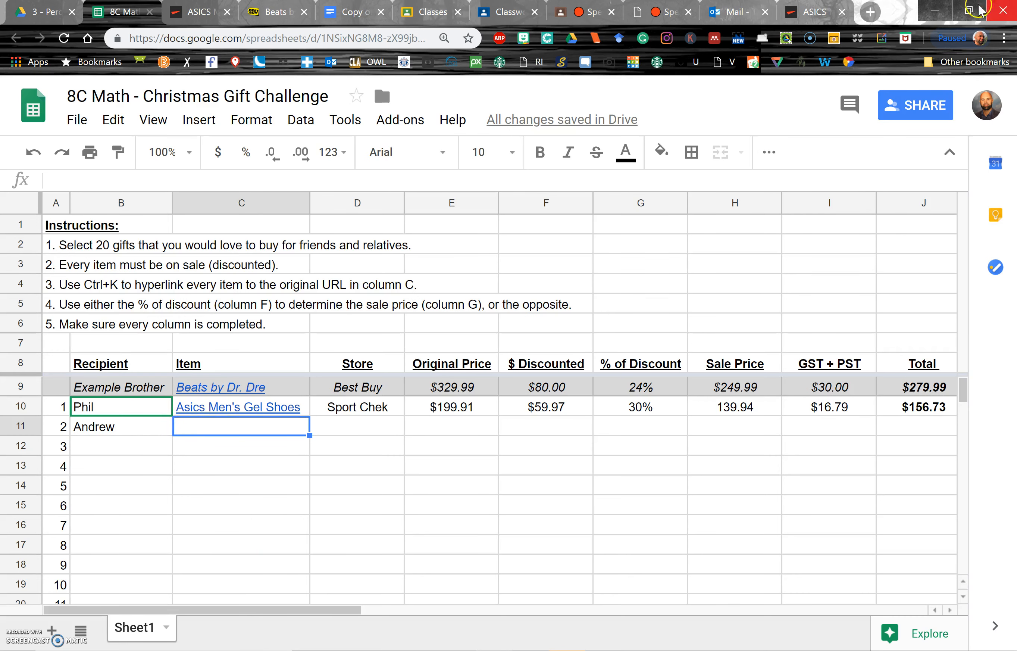
{"action": "left_click", "coordinate": [870, 12]}
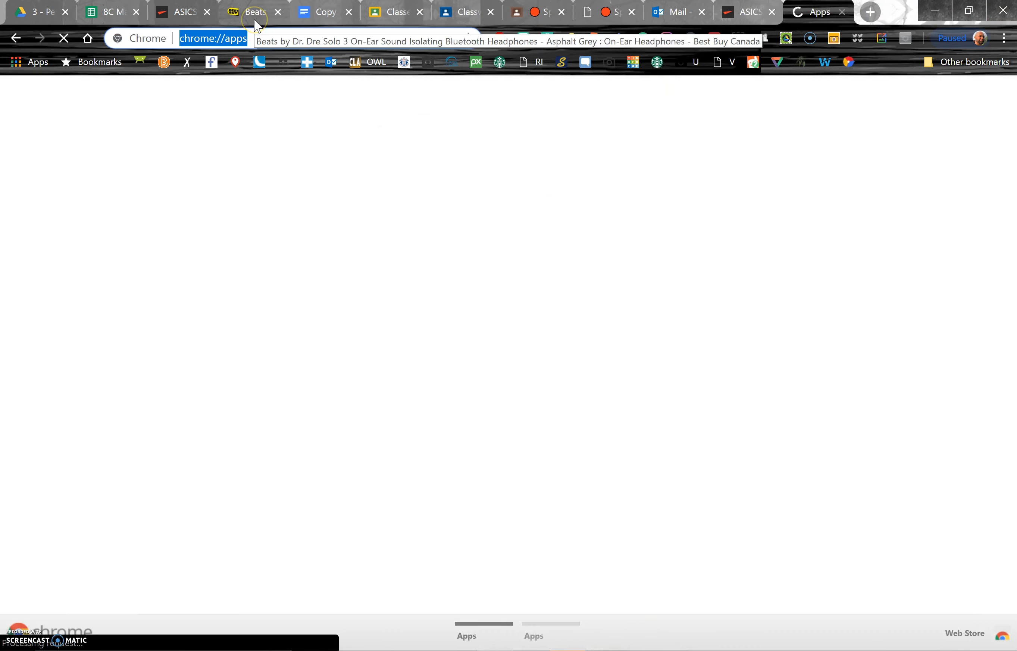
{"action": "type", "text": "homedpe"}
{"action": "key", "text": "BackSpace"}
{"action": "key", "text": "BackSpace"}
{"action": "type", "text": "epot.ca"}
{"action": "key", "text": "Return"}
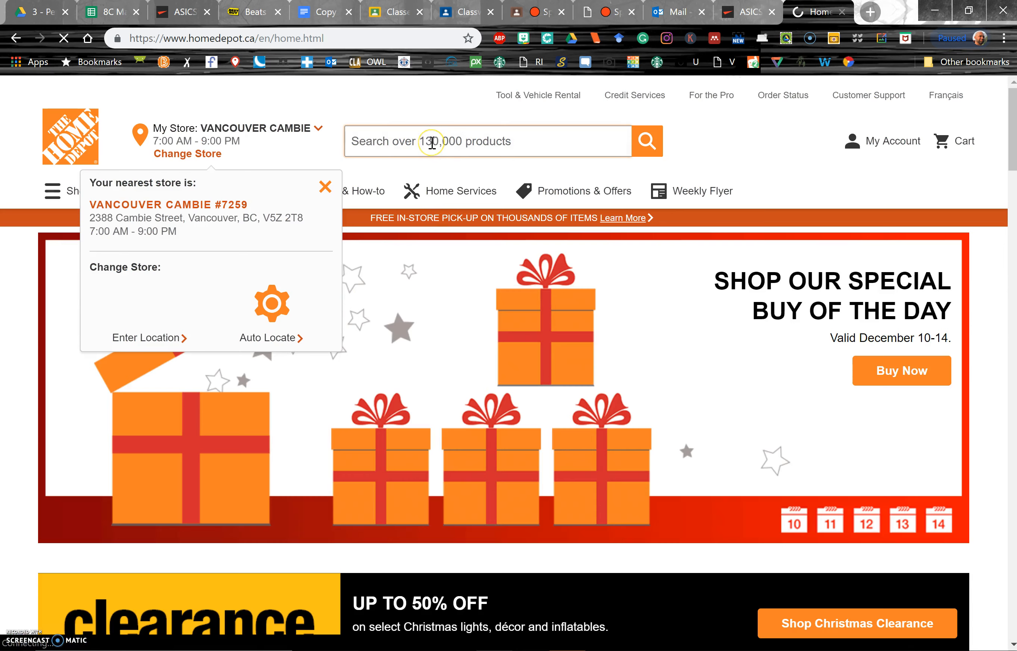
- Search Home Depot for drill and open the Milwaukee Tool M12 12V cordless screwdriver kit product page
{"action": "type", "text": "drill"}
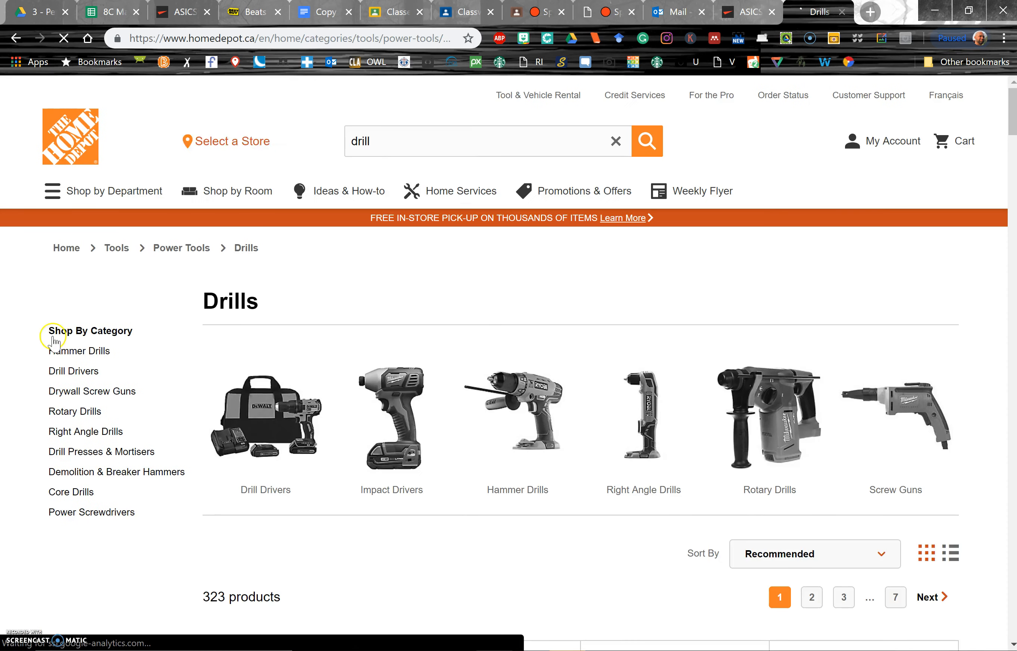
{"action": "scroll", "coordinate": [121, 366], "scroll_direction": "down", "scroll_amount": 10}
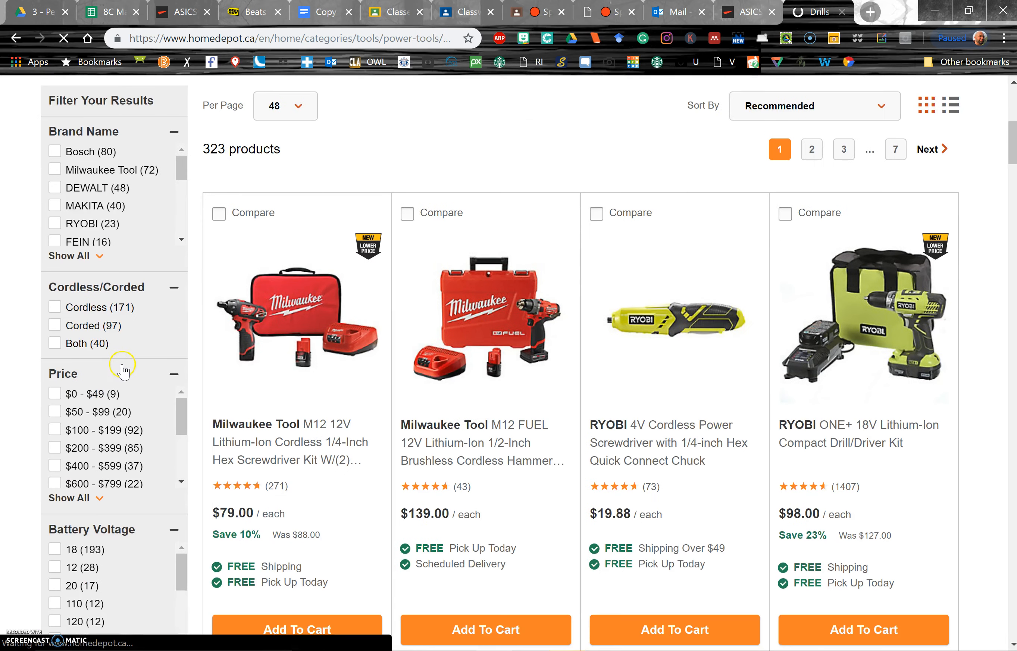
{"action": "scroll", "coordinate": [124, 363], "scroll_direction": "down", "scroll_amount": 2}
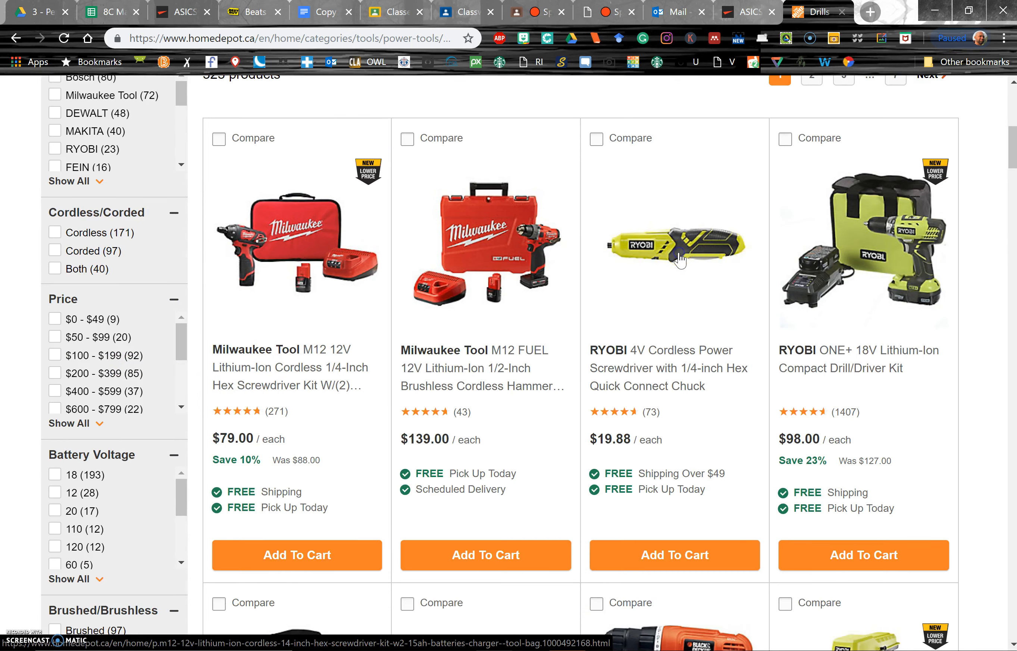
{"action": "left_click", "coordinate": [296, 244]}
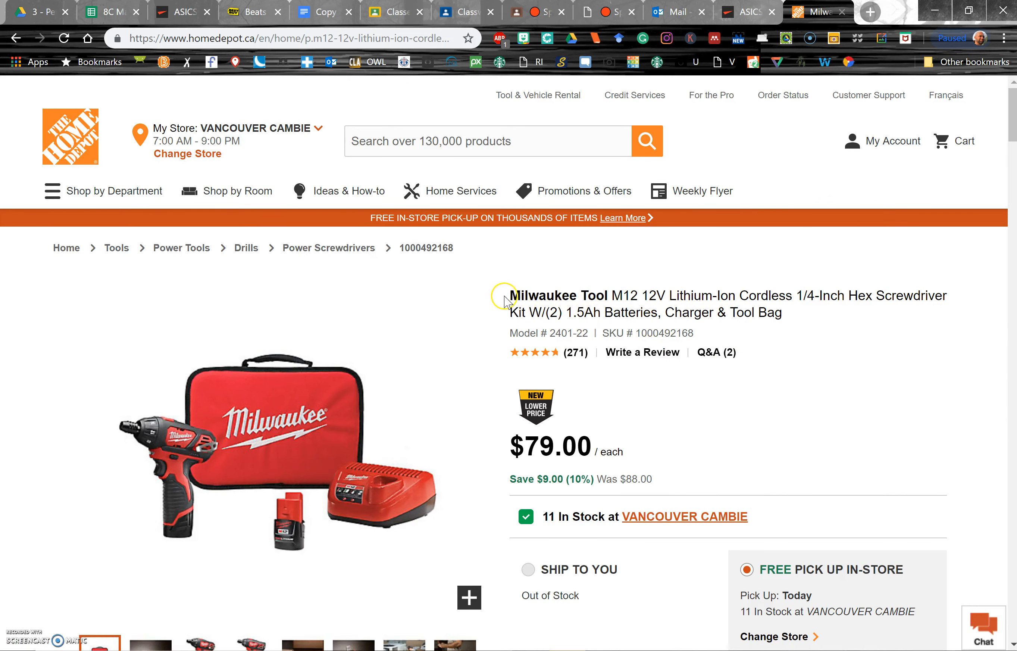
- Copy the brand name Milwaukee Tool from the product page into Andrew's Item cell
{"action": "left_click_drag", "start_coordinate": [514, 294], "coordinate": [606, 297]}
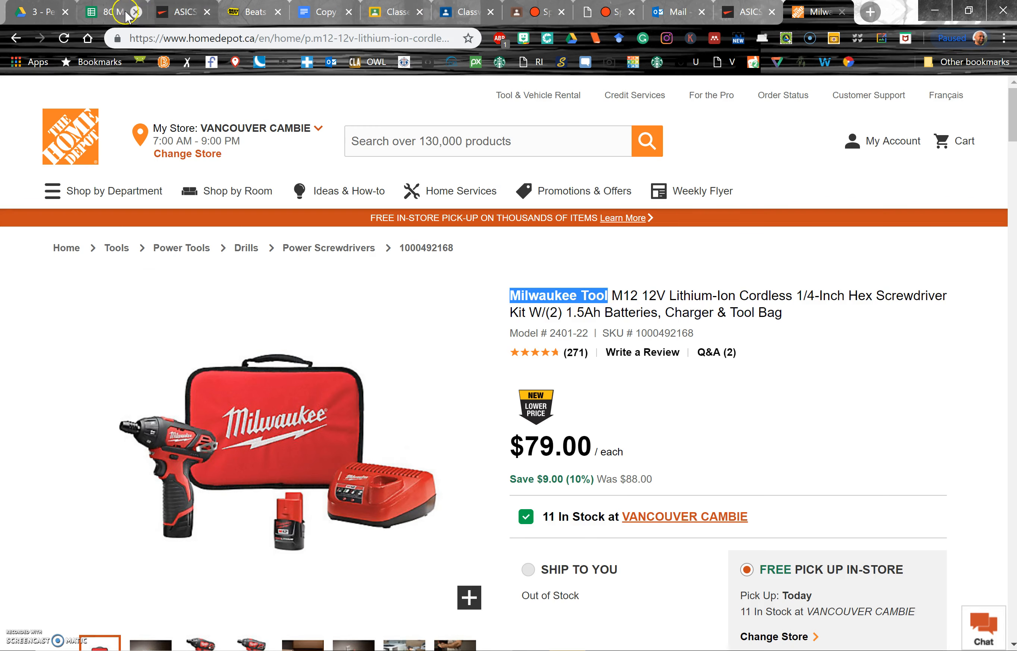
{"action": "left_click", "coordinate": [114, 12]}
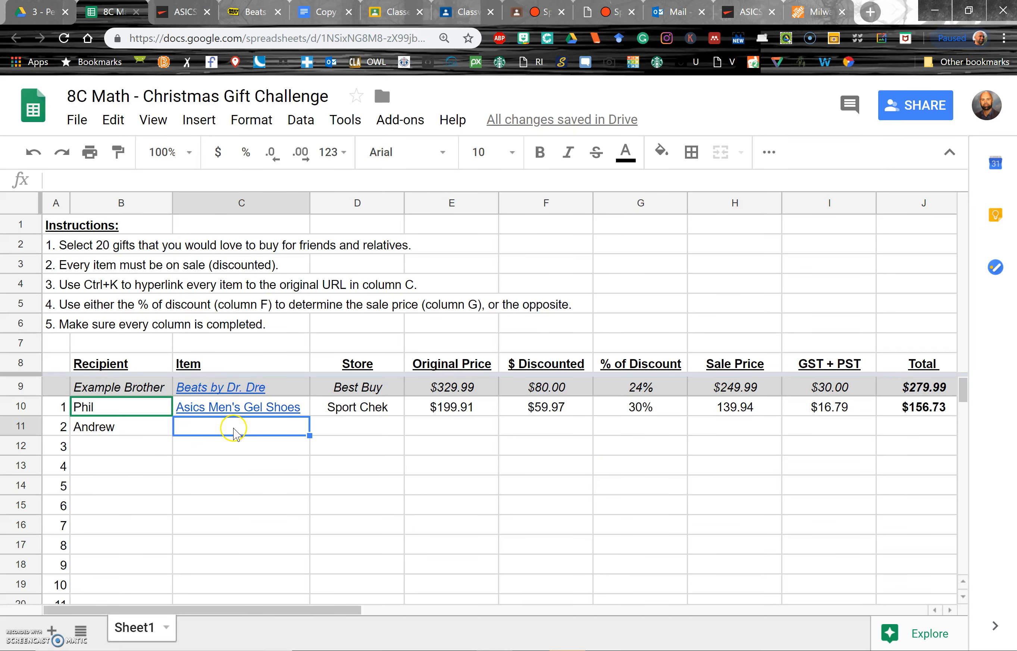
{"action": "type", "text": "Milwaukee Tool"}
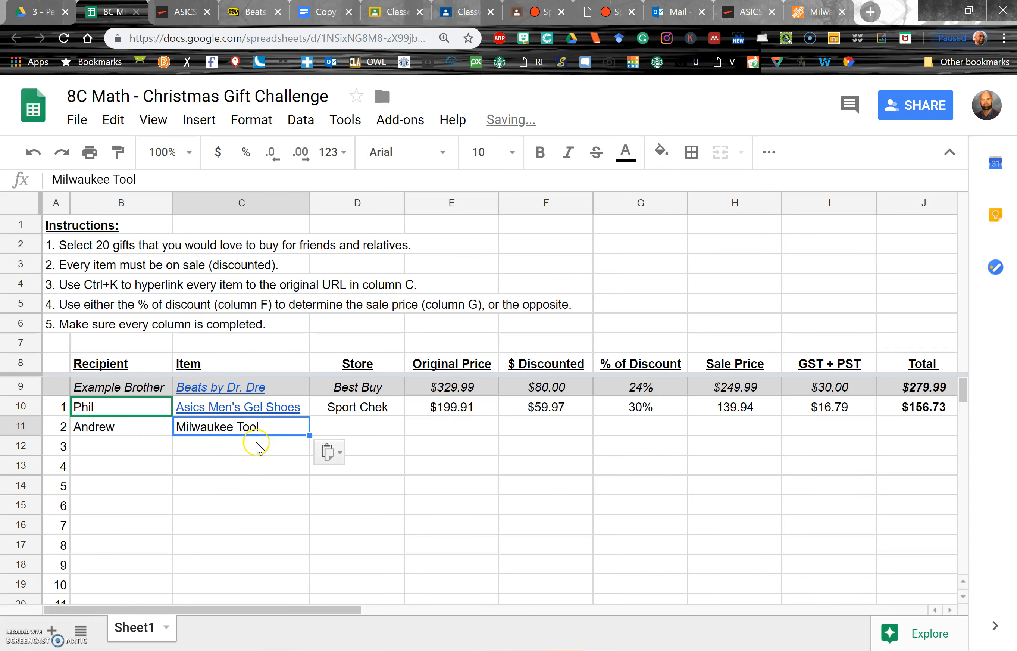
{"action": "key", "text": "Return"}
- Copy the product page URL and hyperlink the Milwaukee Tool item cell to it
{"action": "left_click", "coordinate": [252, 428]}
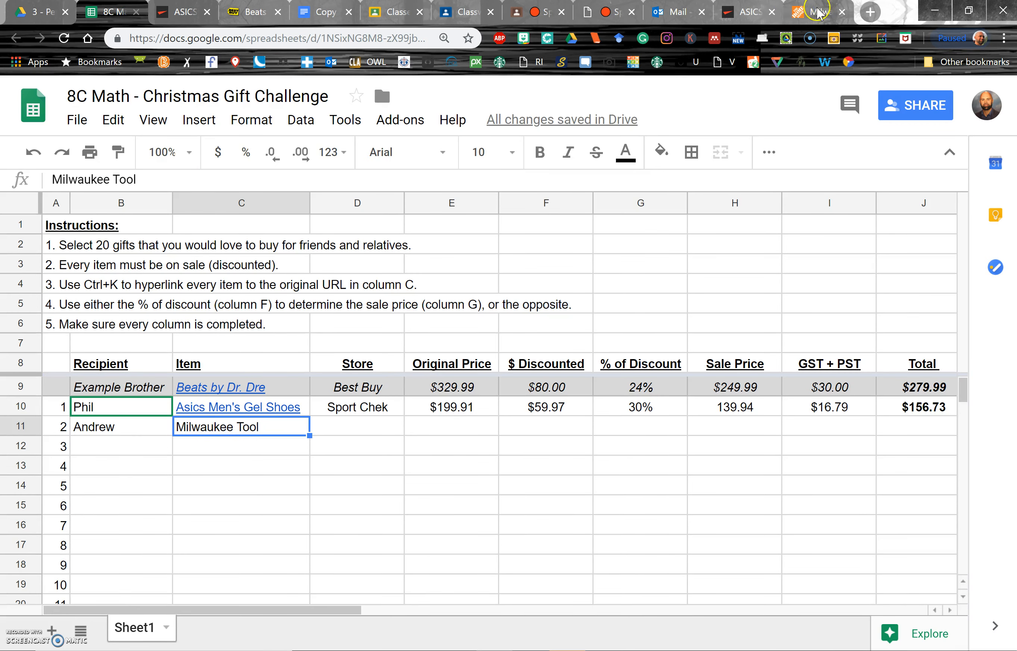
{"action": "left_click", "coordinate": [816, 12]}
{"action": "left_click_drag", "start_coordinate": [769, 12], "coordinate": [184, 12]}
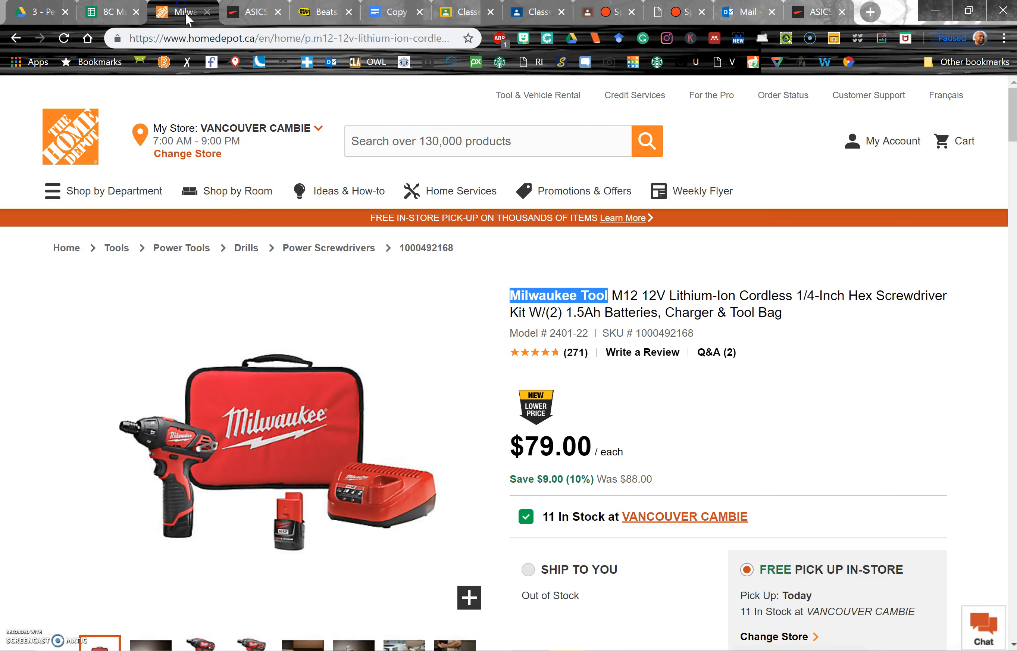
{"action": "left_click", "coordinate": [306, 39]}
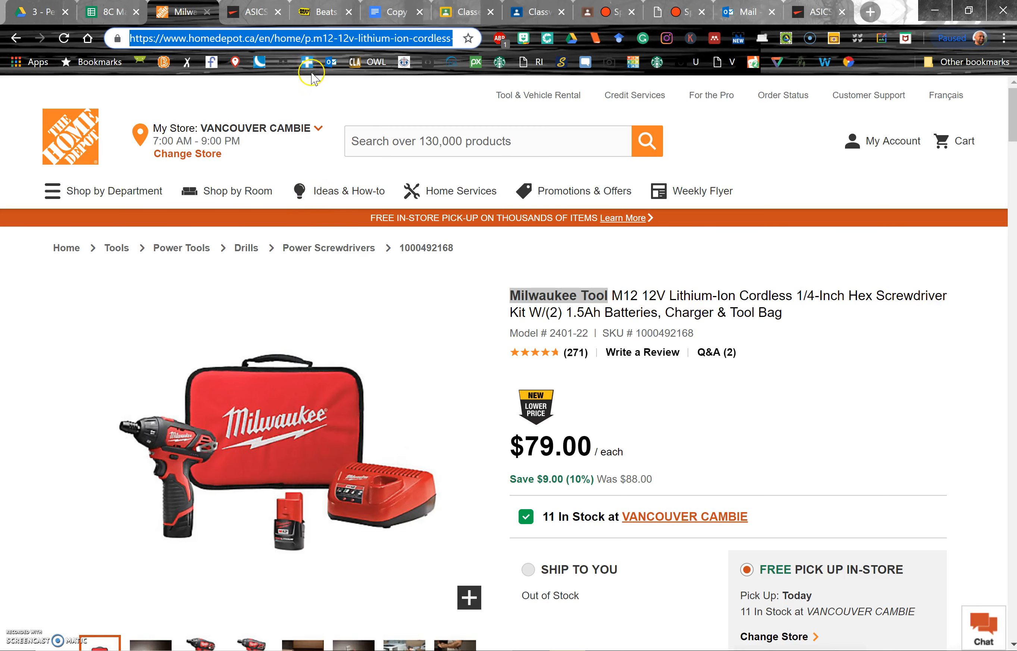
{"action": "left_click", "coordinate": [114, 12]}
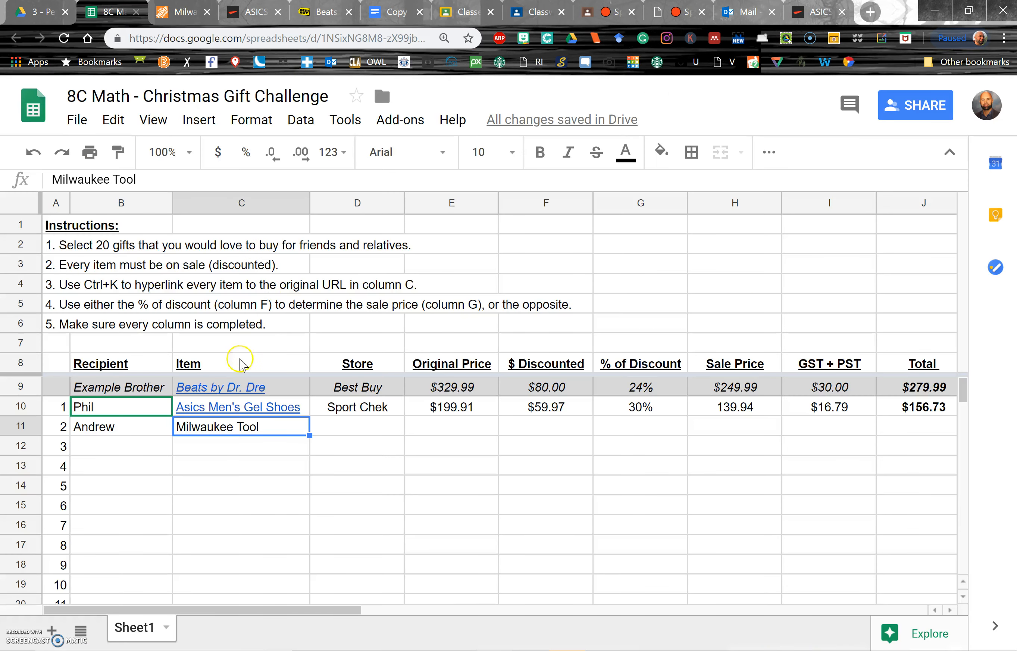
{"action": "key", "text": "ctrl+k"}
{"action": "key", "text": "ctrl+v"}
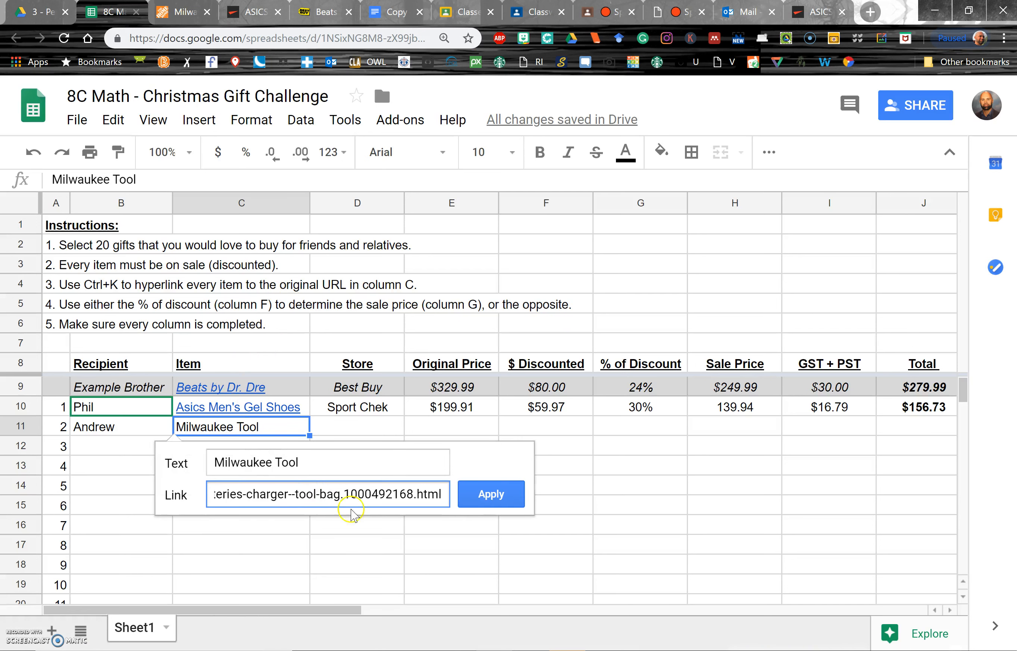
{"action": "left_click", "coordinate": [493, 492]}
- Enter Home Depot as the store for the Milwaukee Tool item
{"action": "left_click", "coordinate": [371, 430]}
{"action": "type", "text": "Home Depot"}
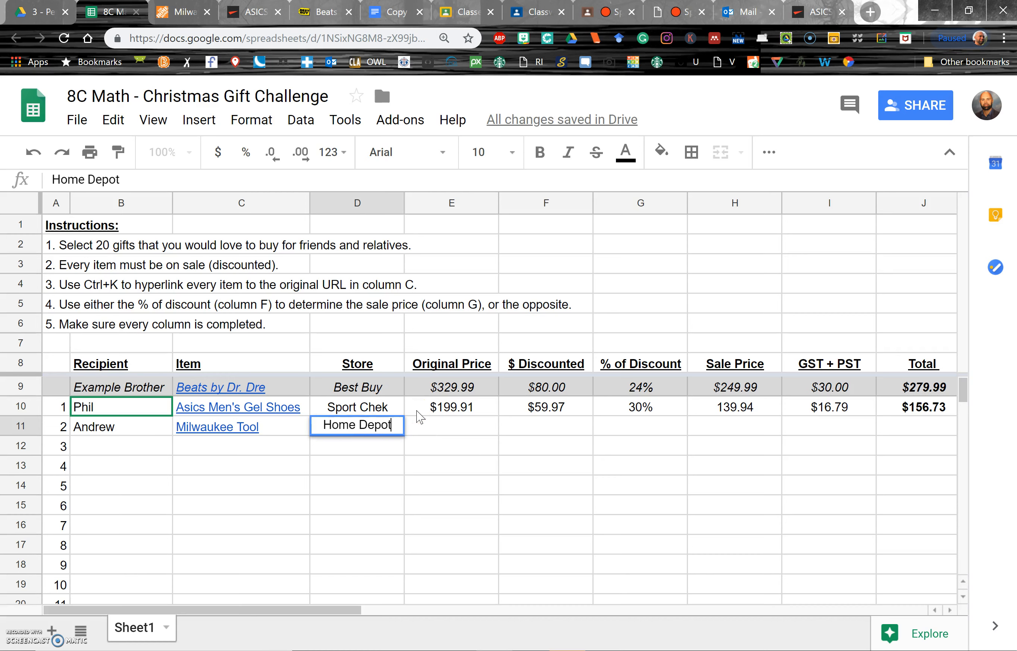
{"action": "key", "text": "Tab"}
- Copy the was price $88.00 from the product page into the item's Original Price cell
{"action": "left_click", "coordinate": [188, 12]}
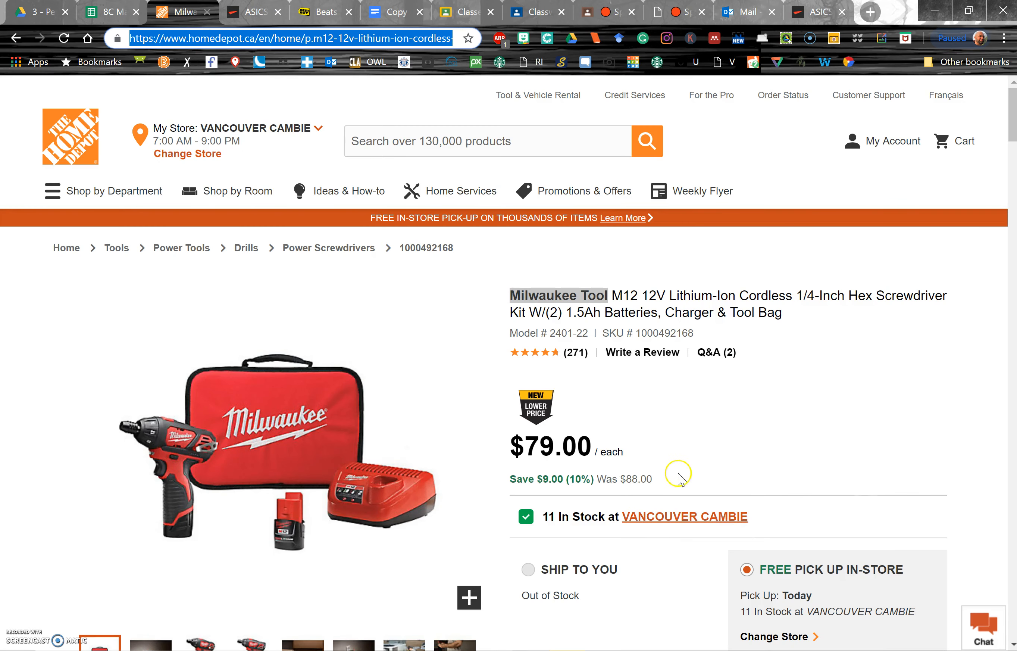
{"action": "left_click", "coordinate": [652, 477]}
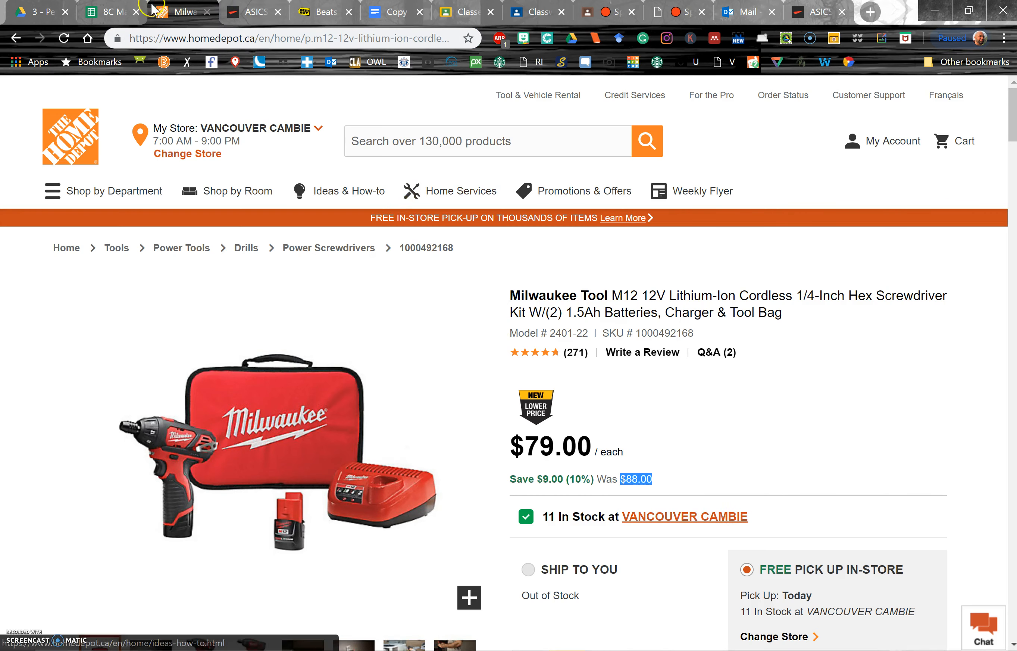
{"action": "left_click", "coordinate": [107, 16]}
{"action": "left_click", "coordinate": [476, 435]}
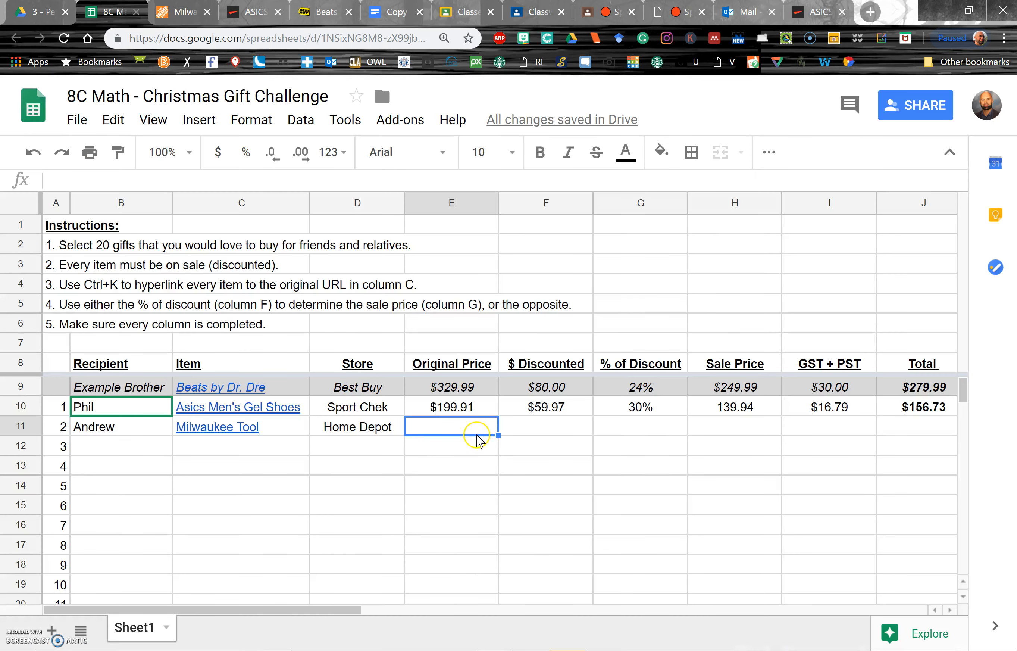
{"action": "type", "text": "$88.00"}
- Enter 10% as the Milwaukee Tool item's % of Discount
{"action": "left_click", "coordinate": [553, 427]}
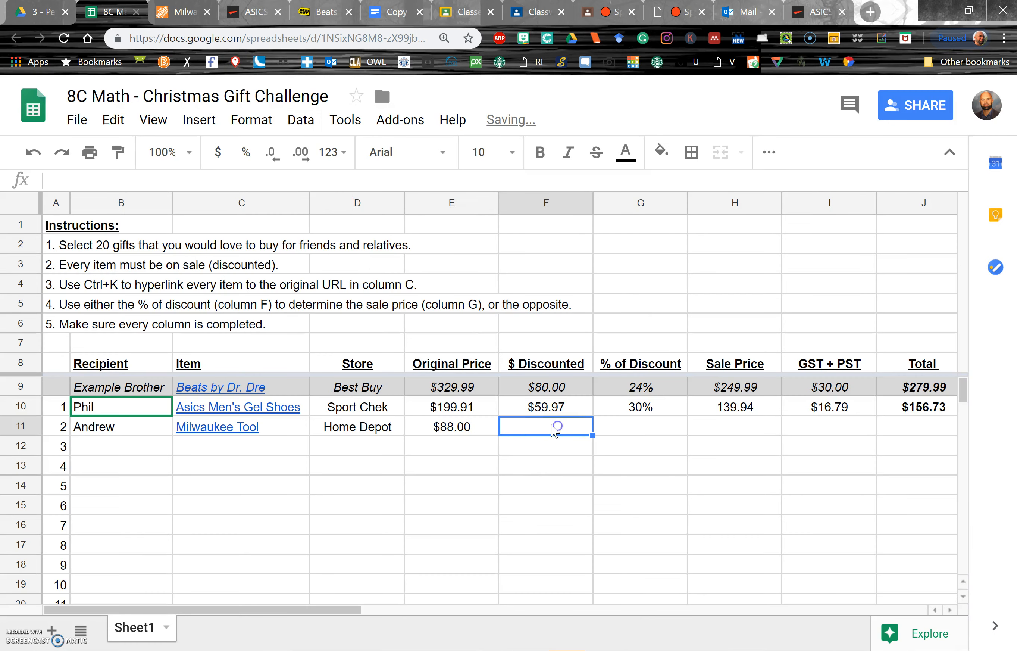
{"action": "left_click", "coordinate": [182, 9]}
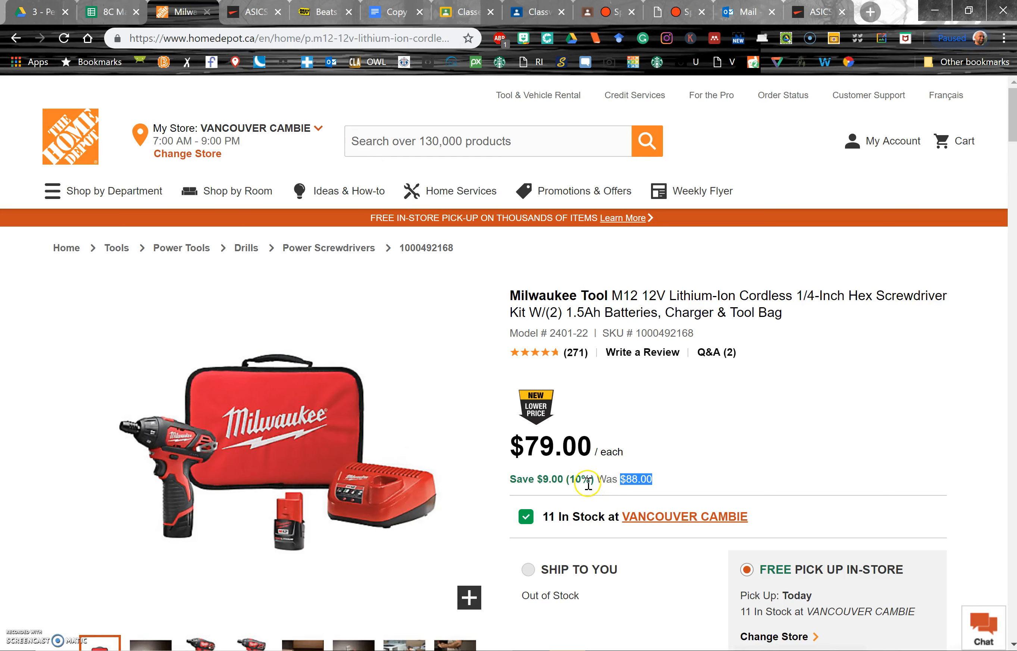
{"action": "left_click", "coordinate": [114, 13]}
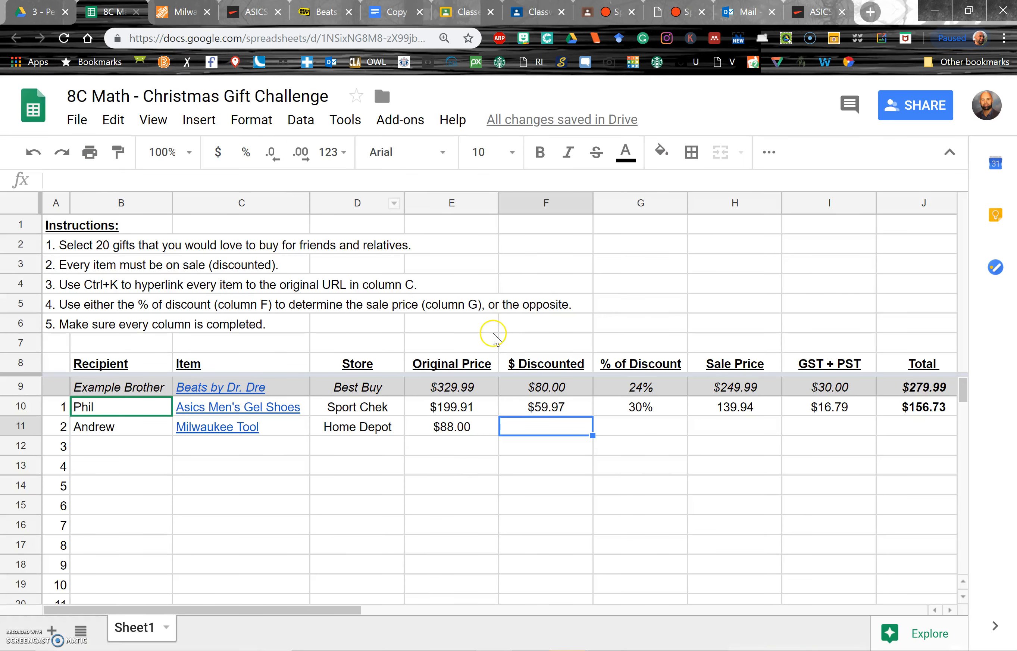
{"action": "left_click", "coordinate": [659, 428]}
{"action": "type", "text": "10"}
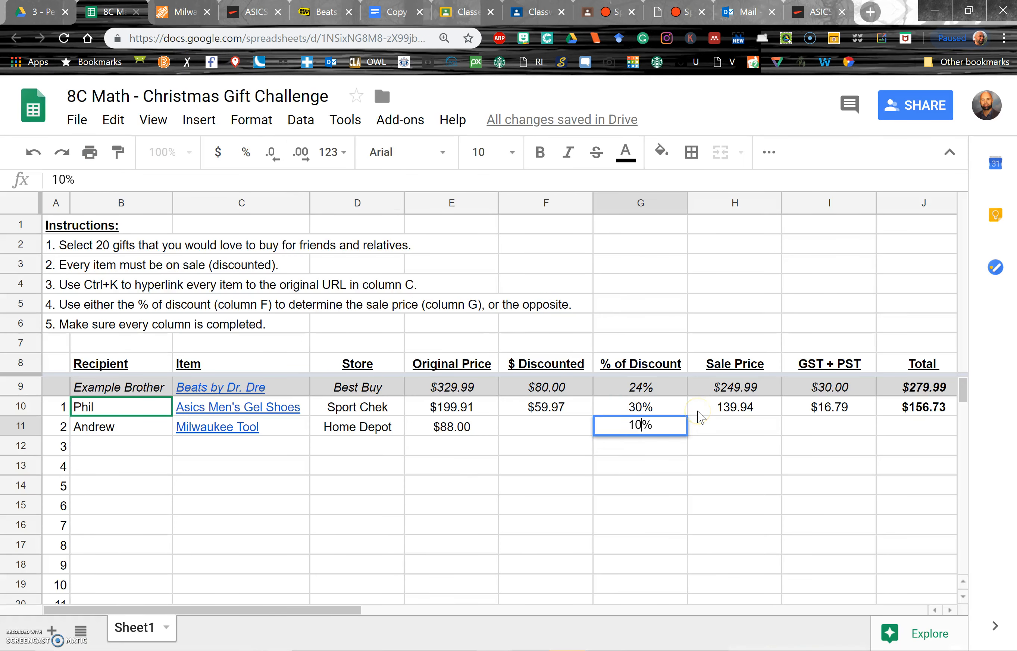
{"action": "key", "text": "Return"}
- Check the product page and enter 79 as the Milwaukee Tool item's Sale Price
{"action": "key", "text": "Up"}
{"action": "key", "text": "Left"}
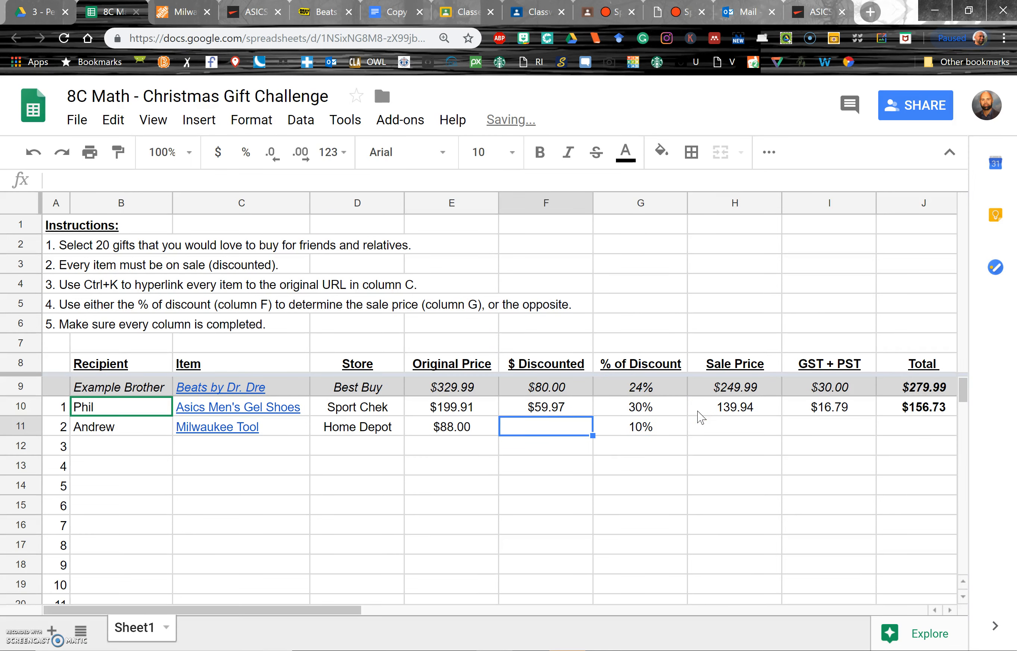
{"action": "left_click", "coordinate": [184, 12]}
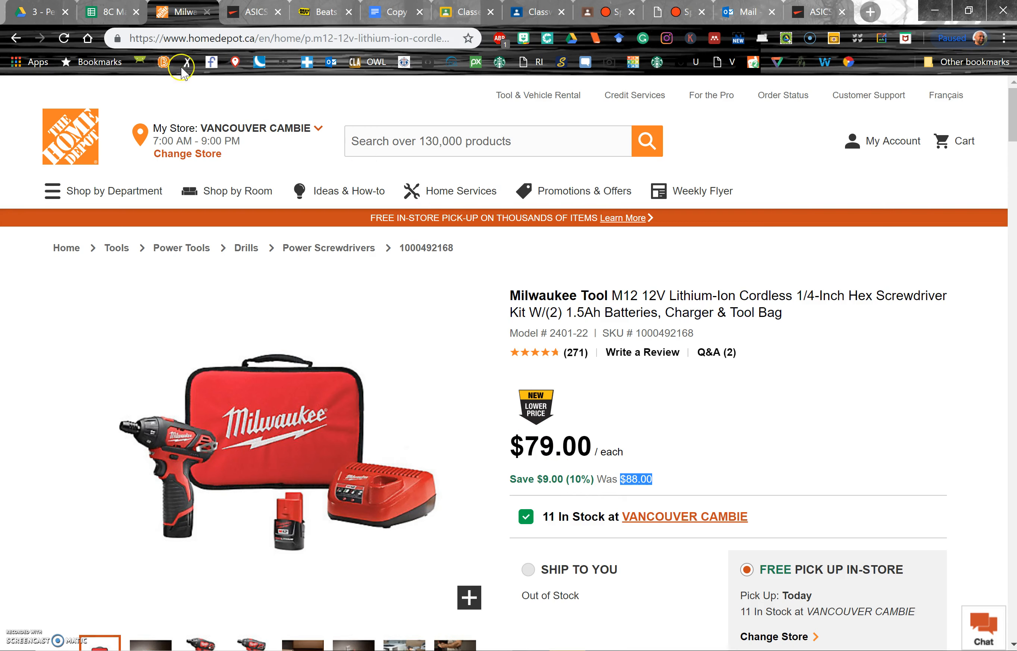
{"action": "left_click", "coordinate": [105, 11]}
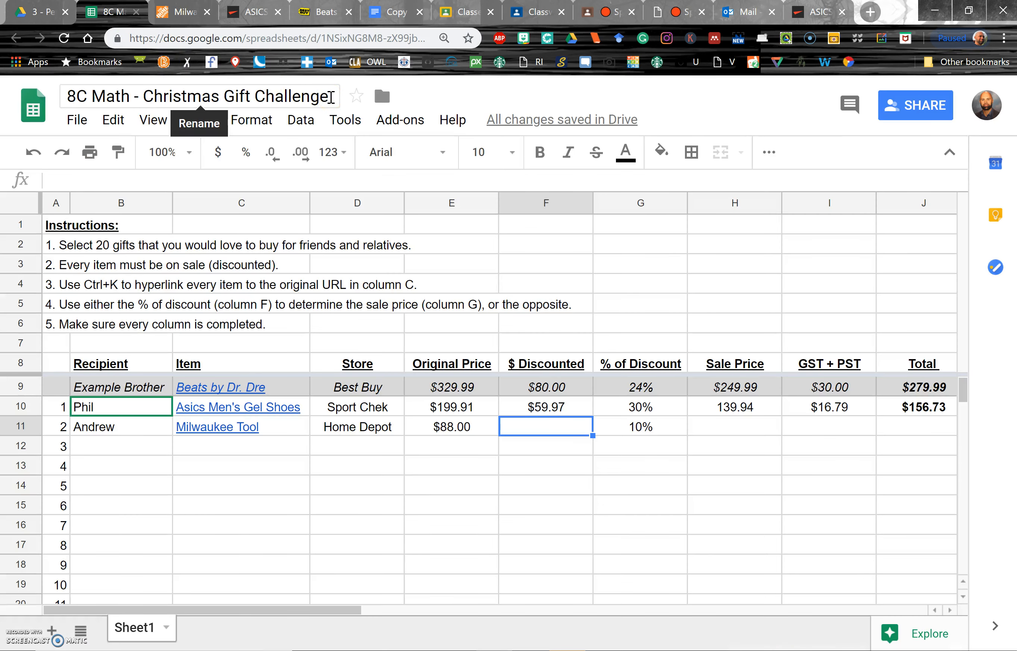
{"action": "key", "text": "Right"}
{"action": "key", "text": "Right"}
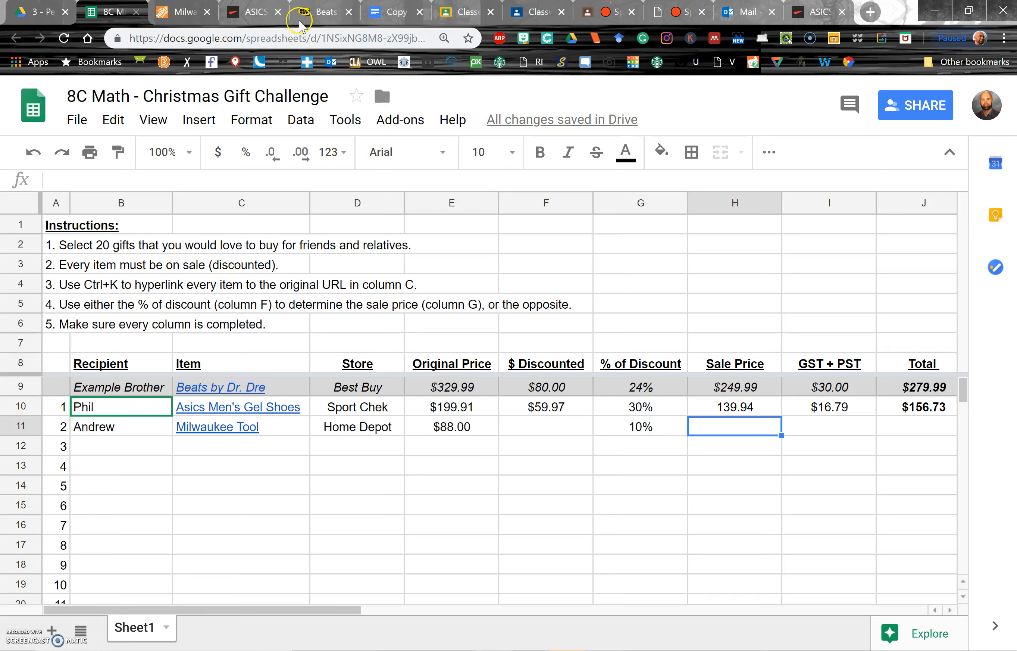
{"action": "left_click", "coordinate": [182, 18]}
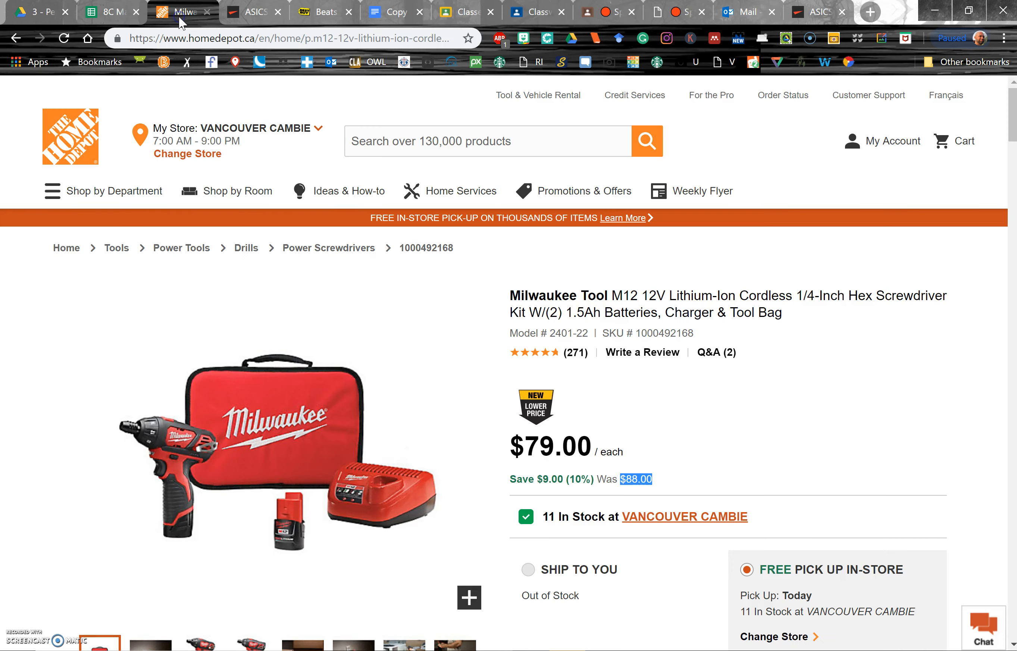
{"action": "left_click", "coordinate": [109, 15]}
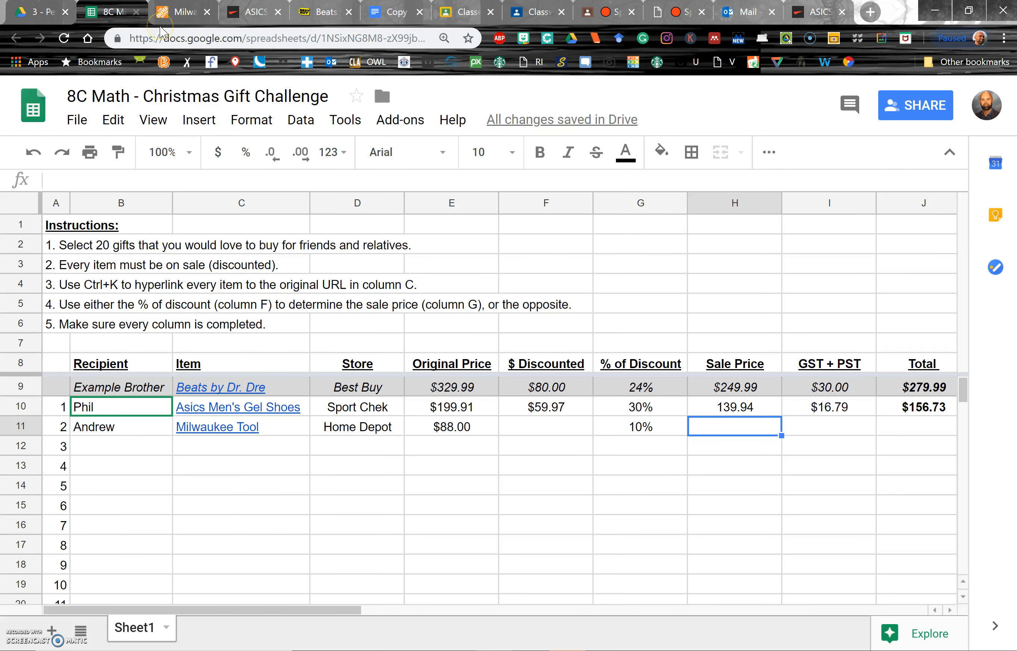
{"action": "type", "text": "79"}
{"action": "key", "text": "Return"}
- Format the whole Sale Price column as currency
{"action": "key", "text": "Up"}
{"action": "left_click", "coordinate": [711, 203]}
{"action": "left_click", "coordinate": [218, 153]}
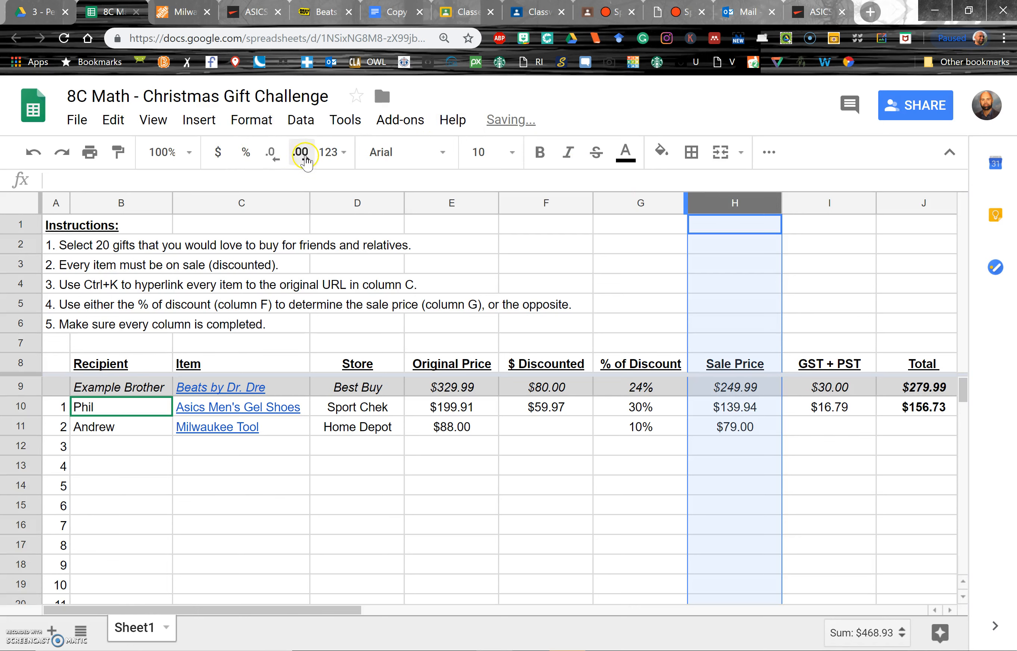
- Enter 9 as the Milwaukee Tool item's $ Discounted amount
{"action": "left_click", "coordinate": [661, 425]}
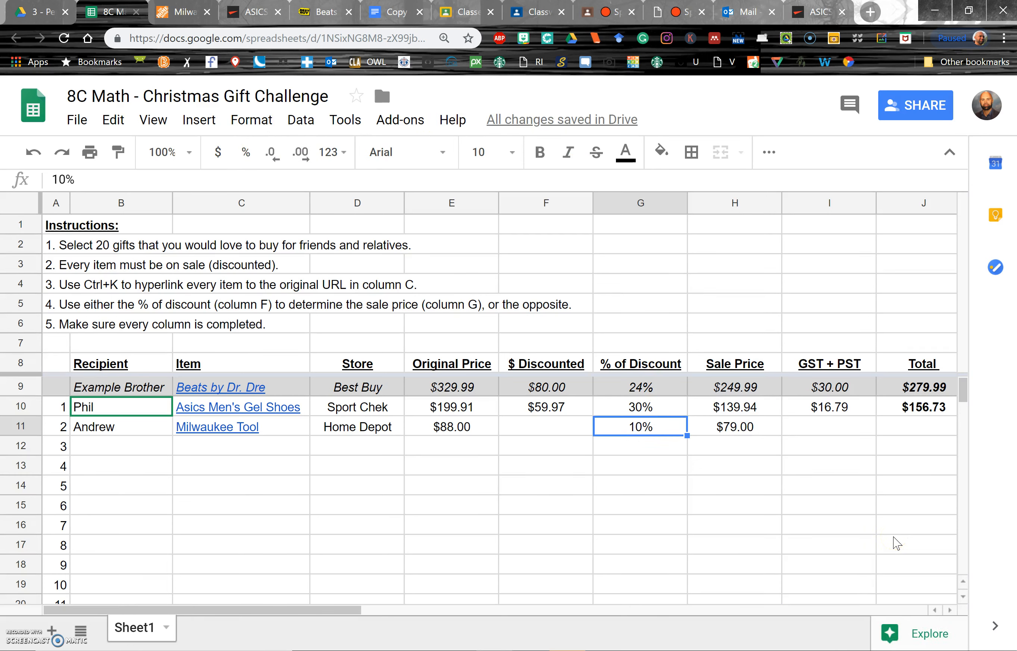
{"action": "key", "text": "Left"}
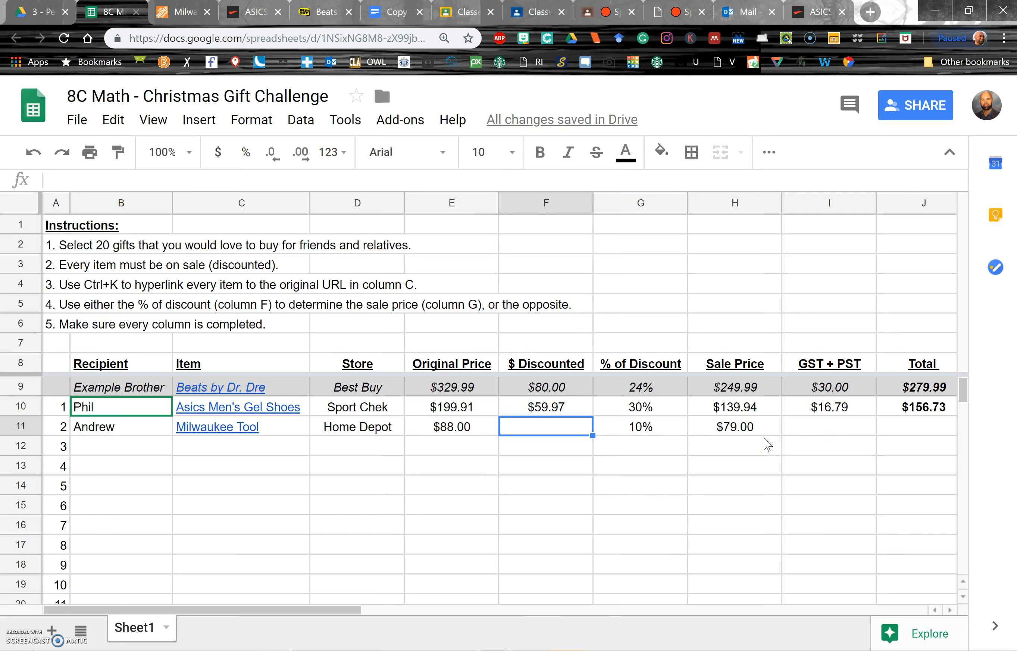
{"action": "type", "text": "9"}
{"action": "key", "text": "Return"}
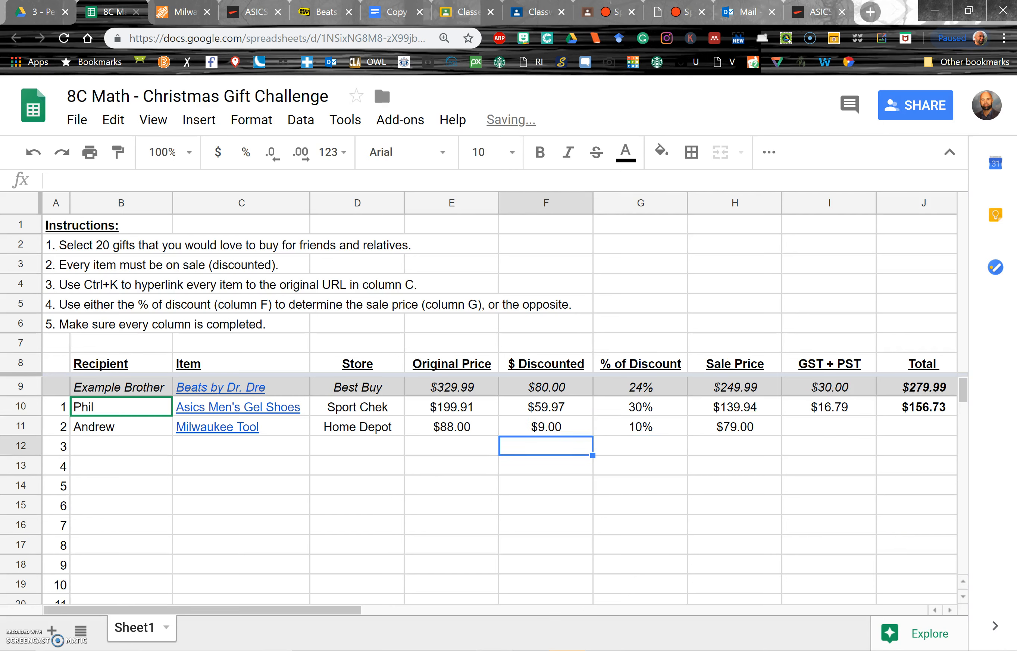
- Calculate the Milwaukee Tool item's GST + PST with the formula =H11*0.12
{"action": "left_click", "coordinate": [203, 19]}
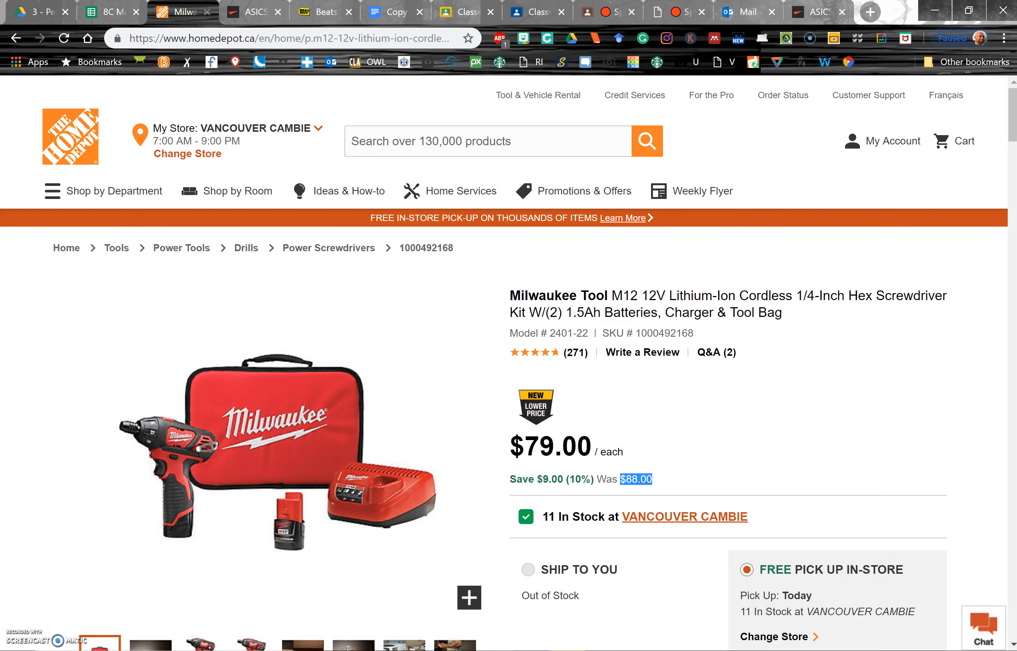
{"action": "left_click", "coordinate": [122, 12]}
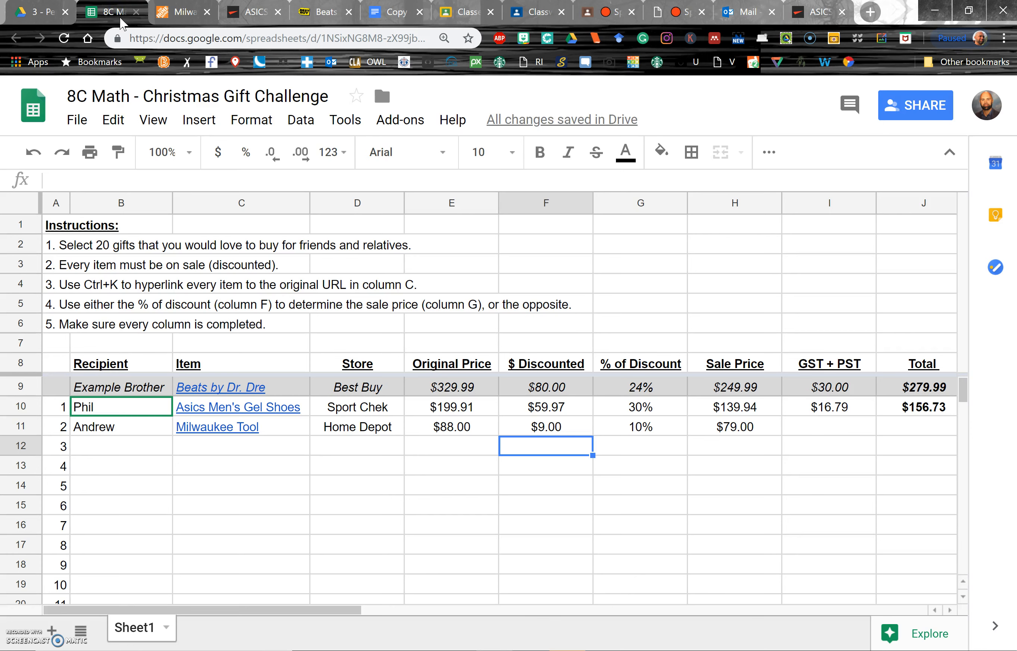
{"action": "key", "text": "Up"}
{"action": "key", "text": "Right"}
{"action": "key", "text": "Right"}
{"action": "key", "text": "Right"}
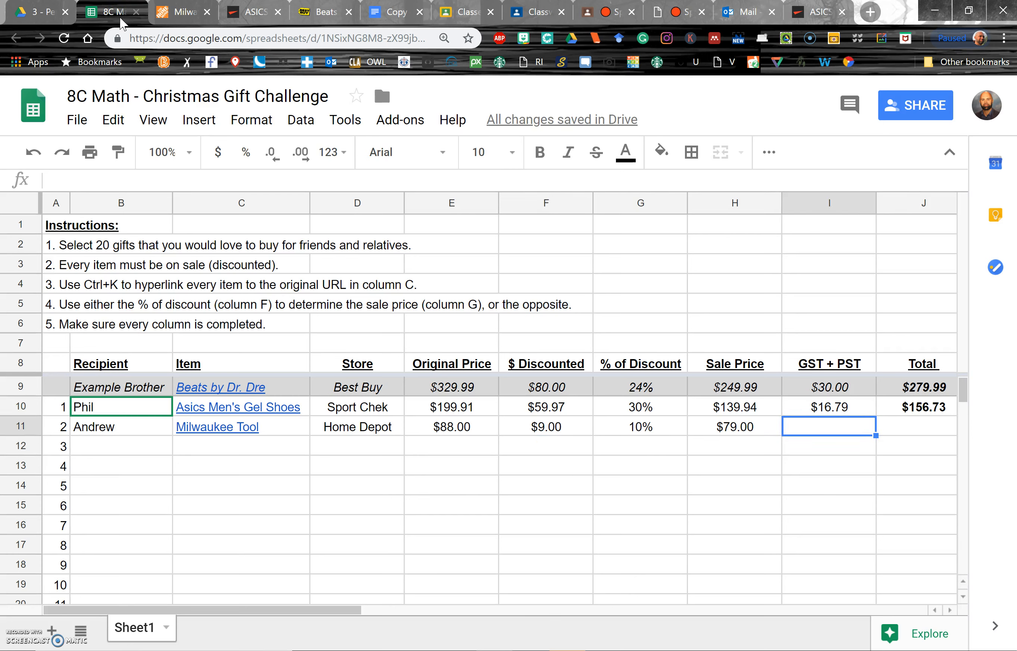
{"action": "type", "text": "="}
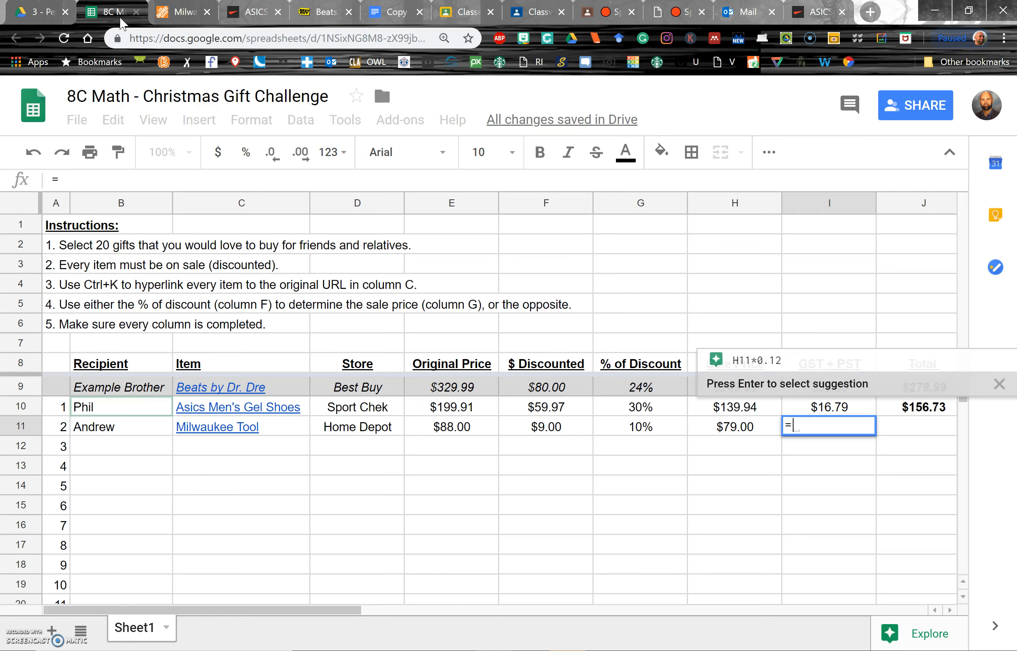
{"action": "key", "text": "Left"}
{"action": "type", "text": "*0"}
{"action": "key", "text": "Return"}
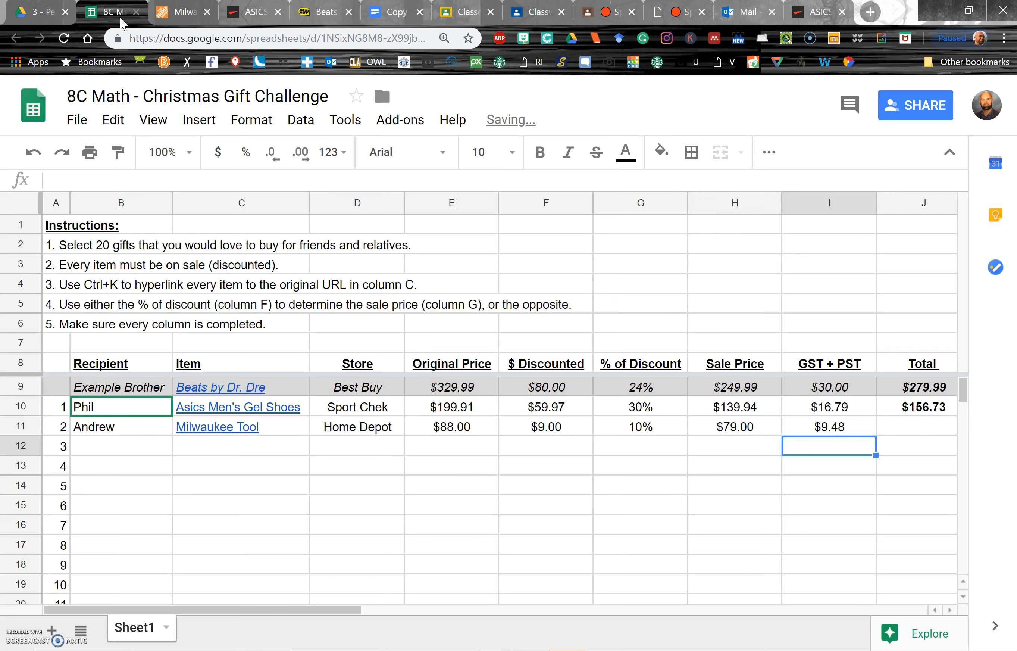
- Calculate the Milwaukee Tool item's Total with the formula =H11+I11 and make it bold
{"action": "key", "text": "Up"}
{"action": "key", "text": "Right"}
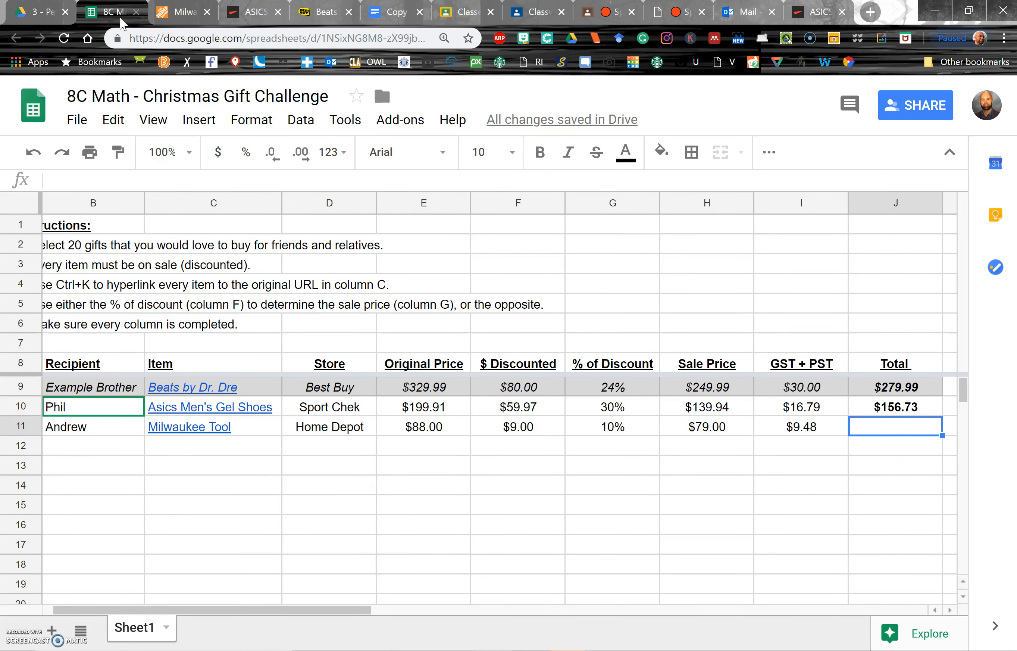
{"action": "type", "text": "="}
{"action": "key", "text": "Left"}
{"action": "key", "text": "Left"}
{"action": "type", "text": "+"}
{"action": "key", "text": "Left"}
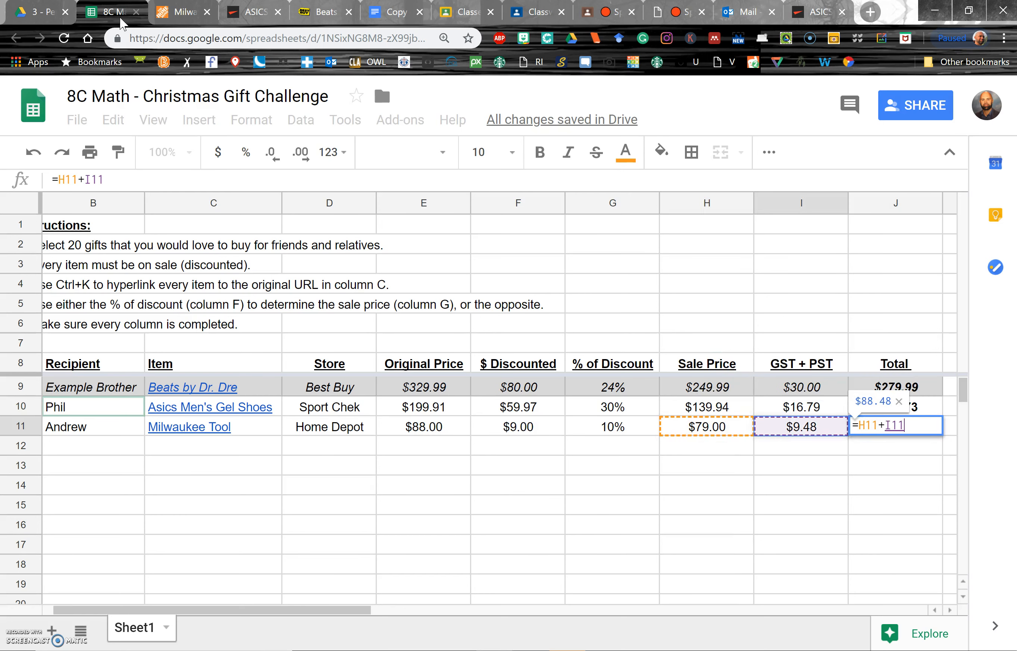
{"action": "key", "text": "Return"}
{"action": "key", "text": "Up"}
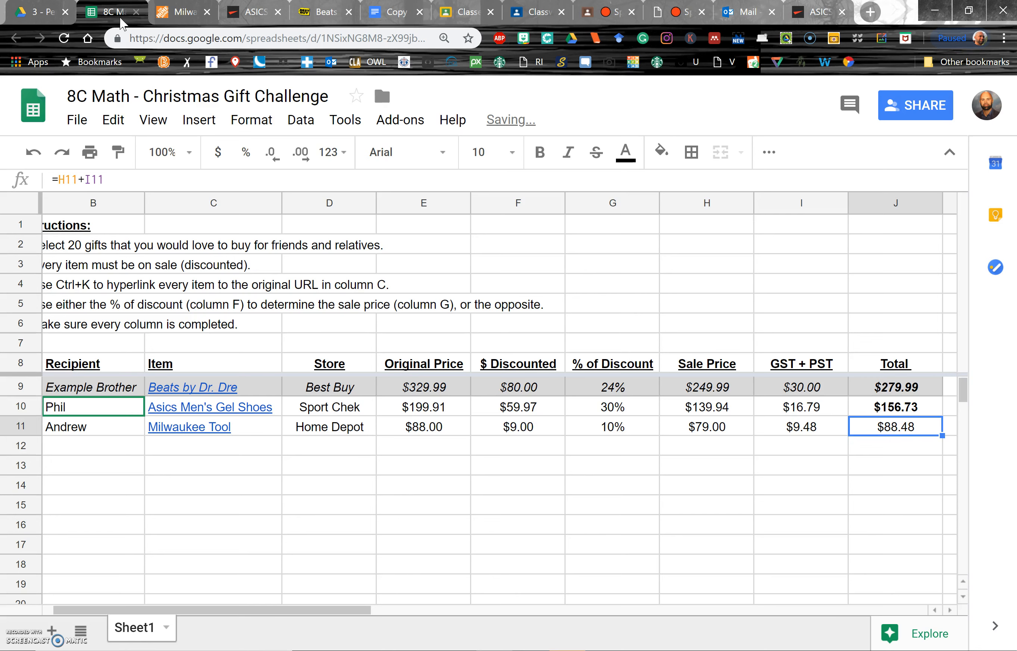
{"action": "key", "text": "ctrl+b"}
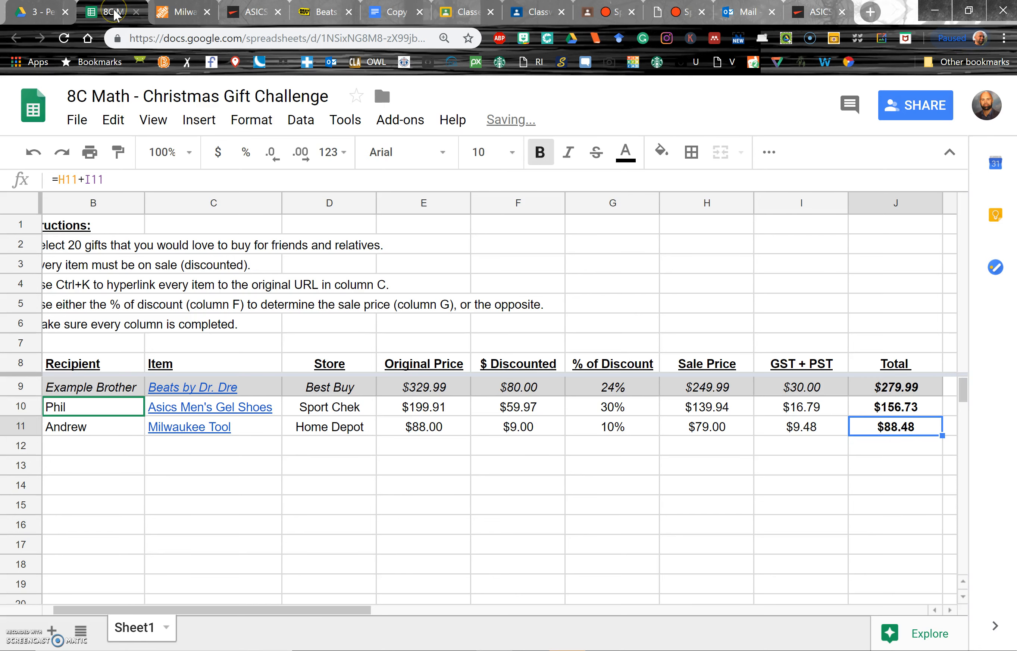
{"action": "key", "text": "Left"}
{"action": "key", "text": "Home"}
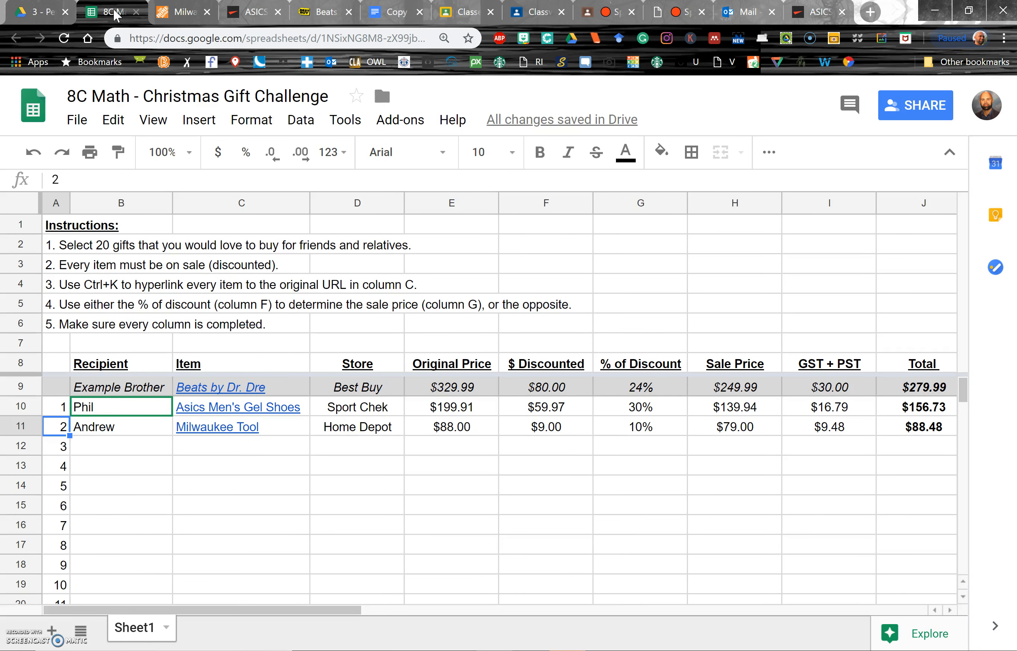
{"action": "key", "text": "ctrl+plus"}
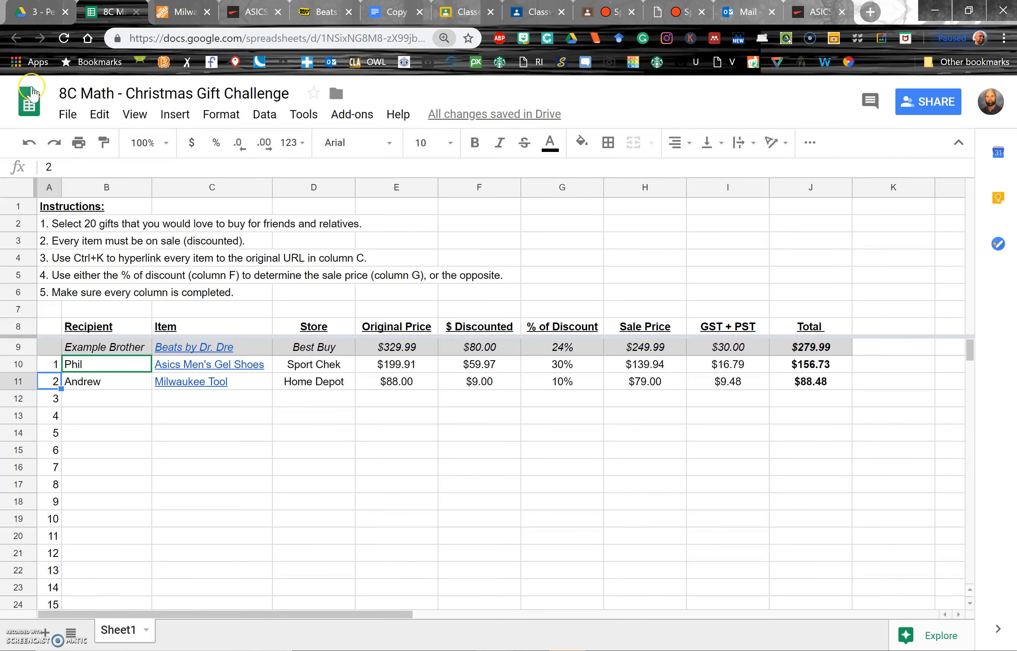
{"action": "left_click", "coordinate": [97, 398]}
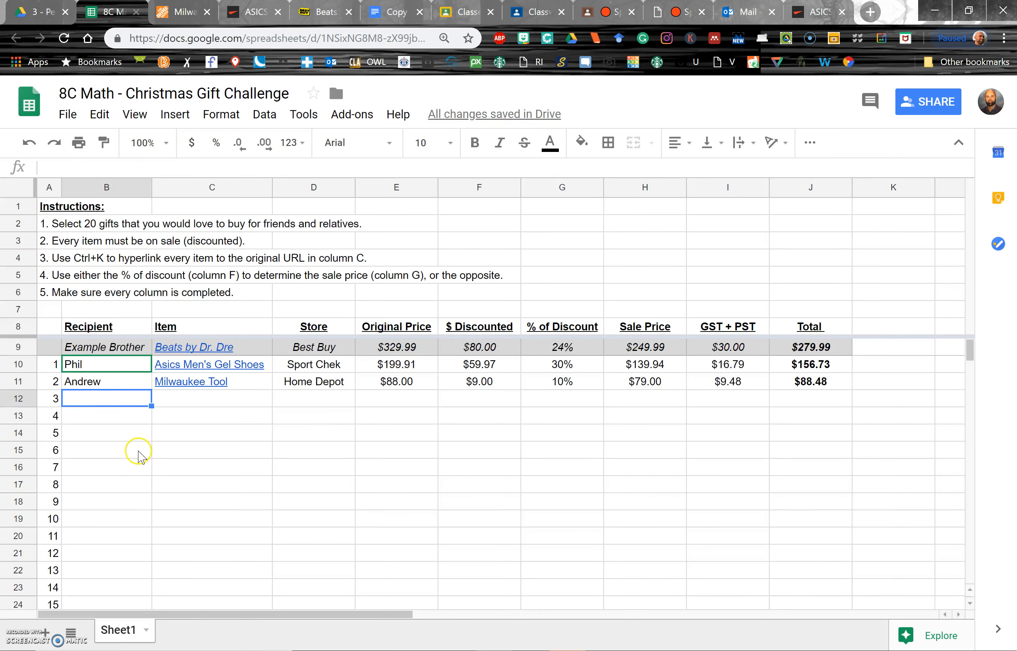